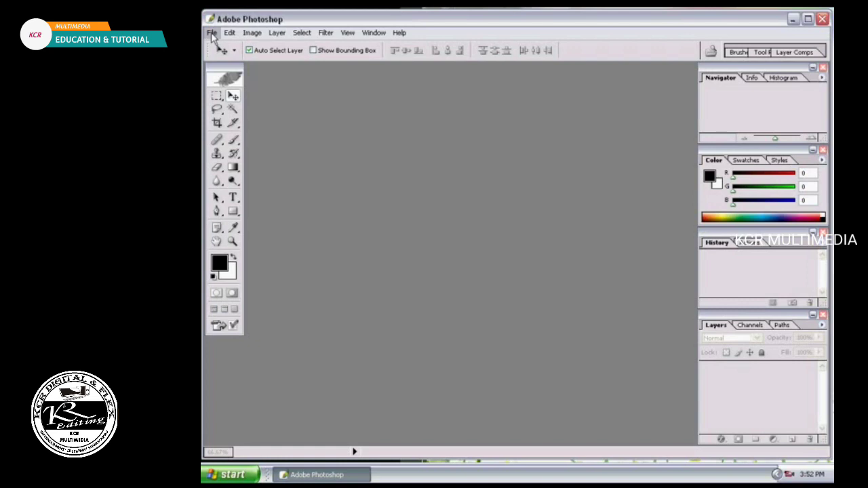
Step: Open Water lilies.jpg from Sample Pictures via File > Open
left_click(212, 34)
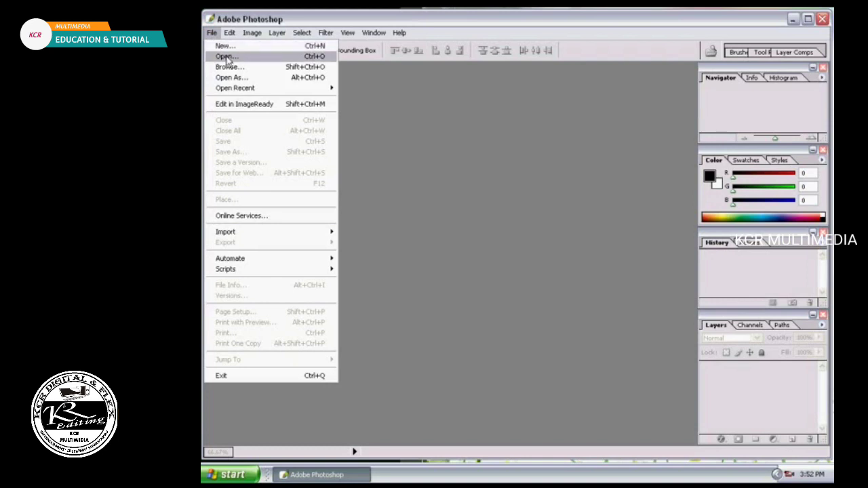
left_click(227, 57)
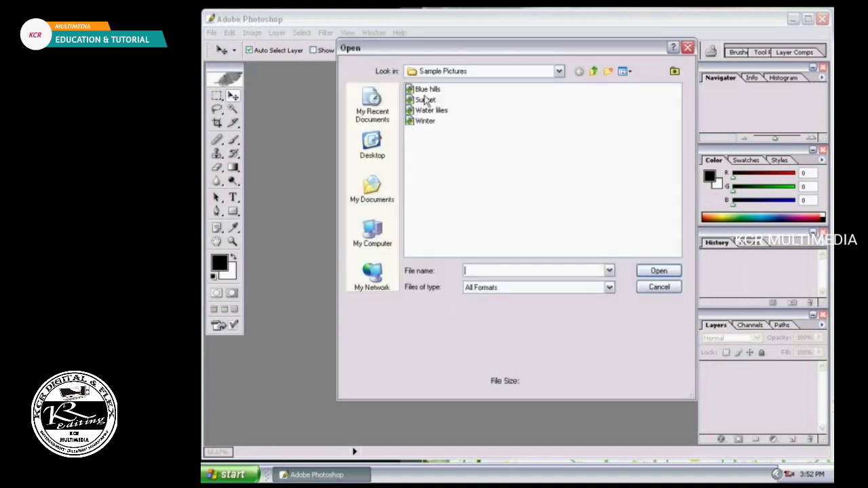
left_click(434, 111)
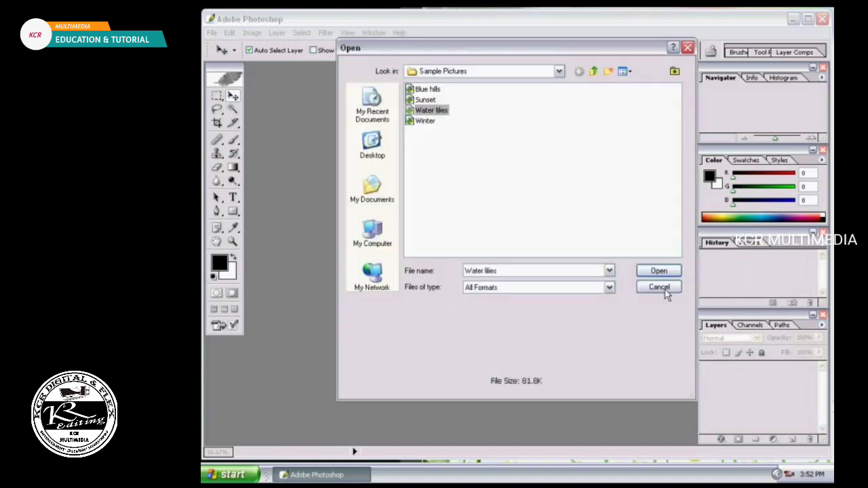
left_click(661, 271)
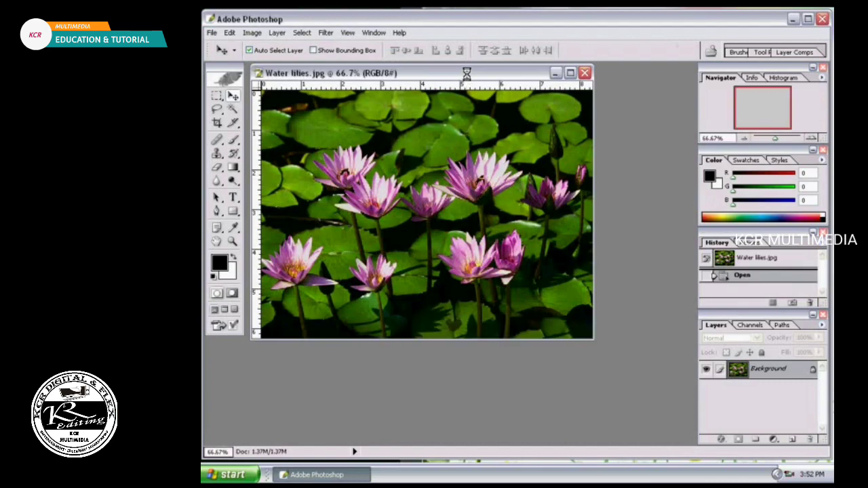
Step: Maximize the image window, close the Navigator, Color and History panels, and move Layers up
left_click(569, 73)
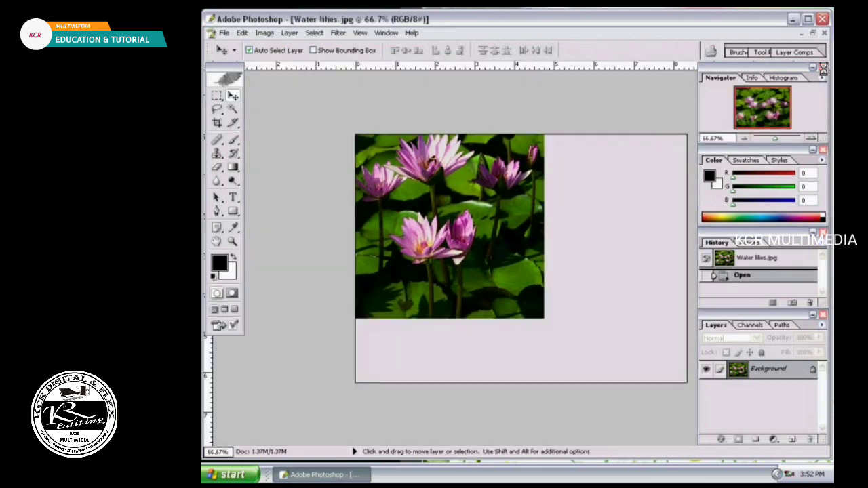
left_click(822, 68)
left_click(823, 150)
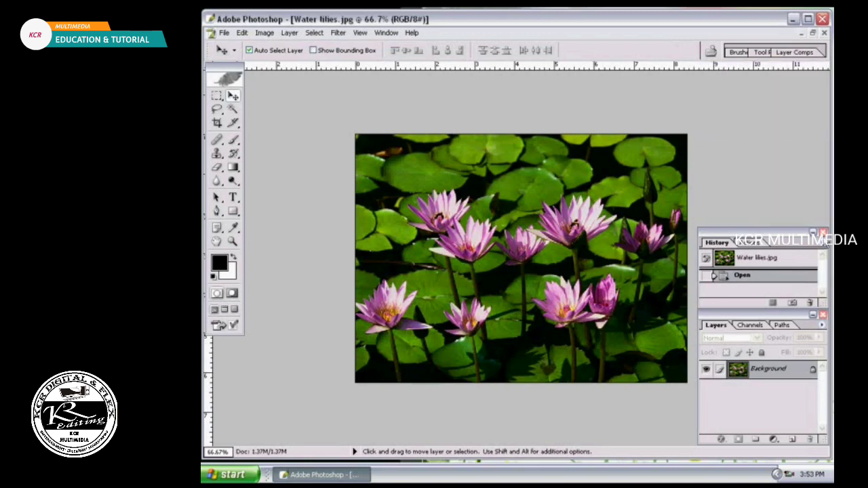
left_click(823, 233)
left_click_drag(740, 320, 740, 133)
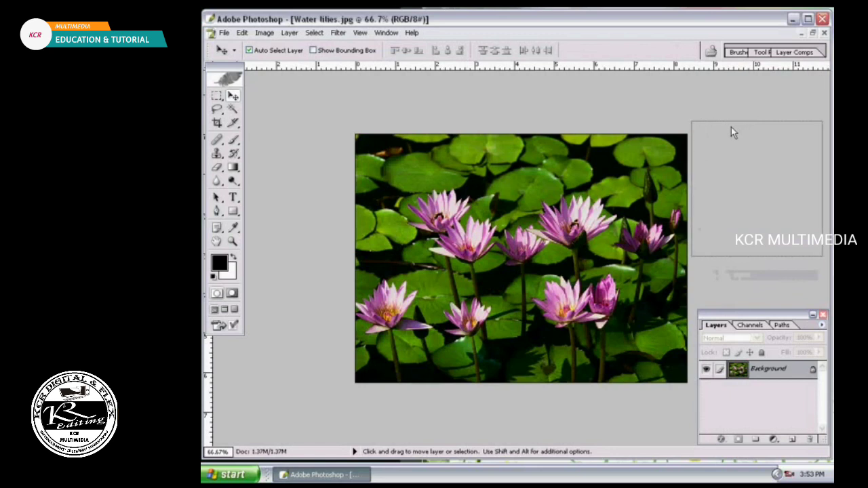
left_click_drag(740, 133, 731, 128)
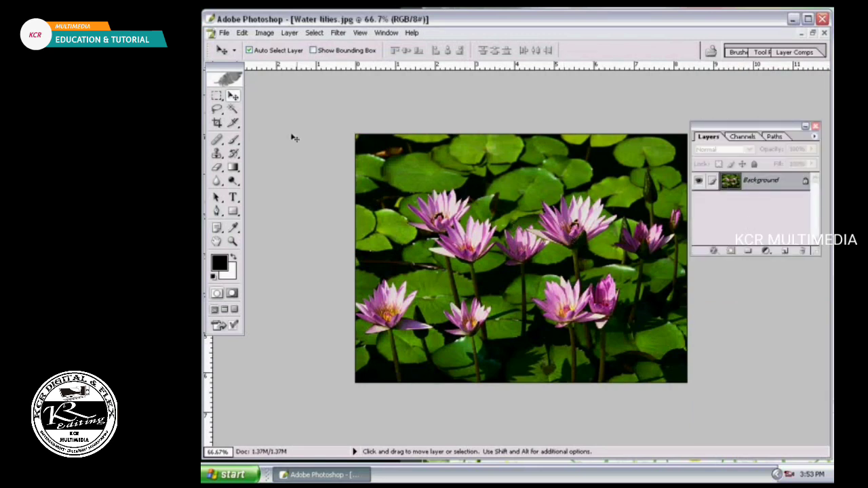
Step: Type JOHN with the Horizontal Type Tool above the lilies and commit the 64 pt text layer
left_click(233, 198)
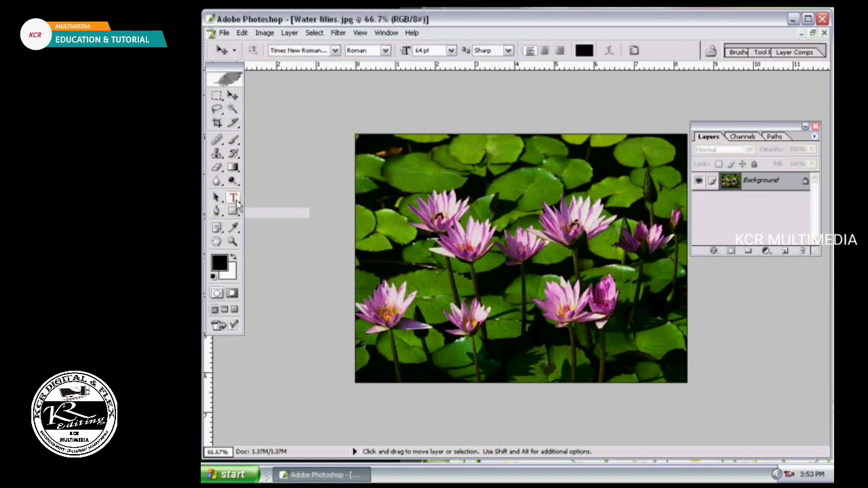
left_click(234, 199)
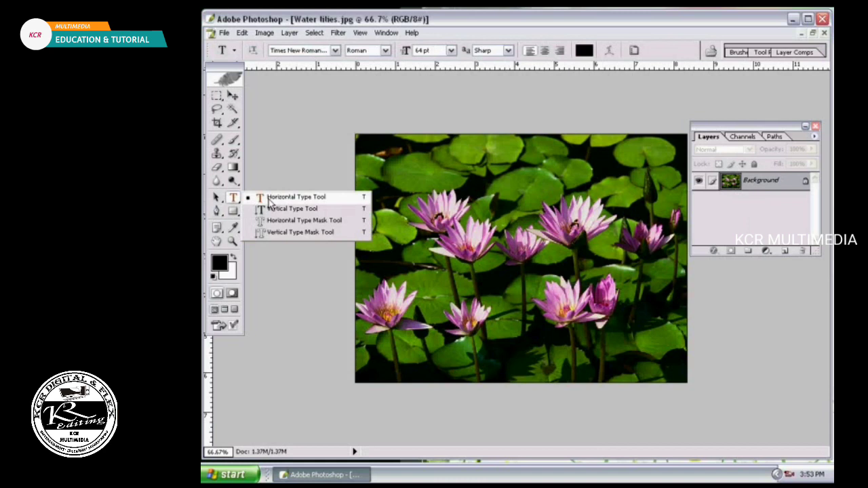
left_click(270, 199)
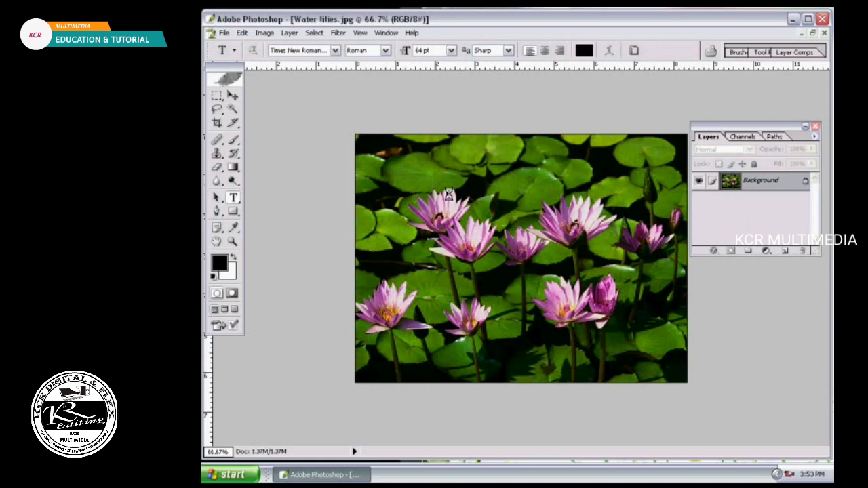
left_click(756, 187)
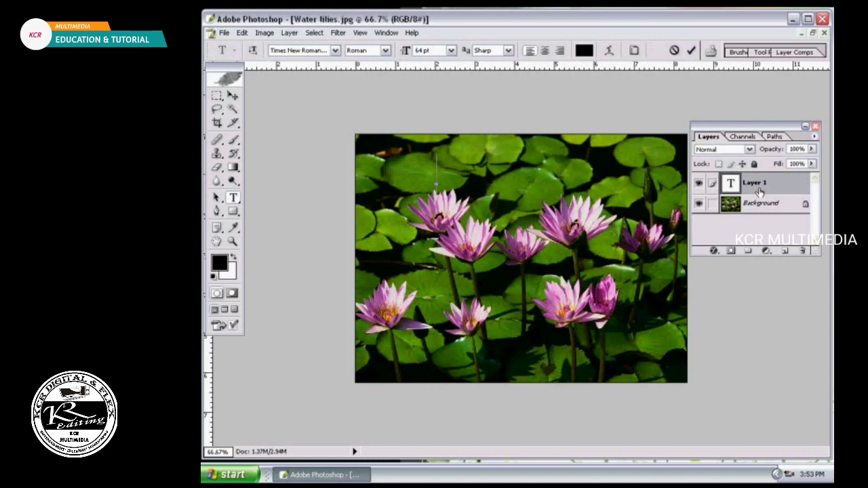
type("J")
type("O")
type("N")
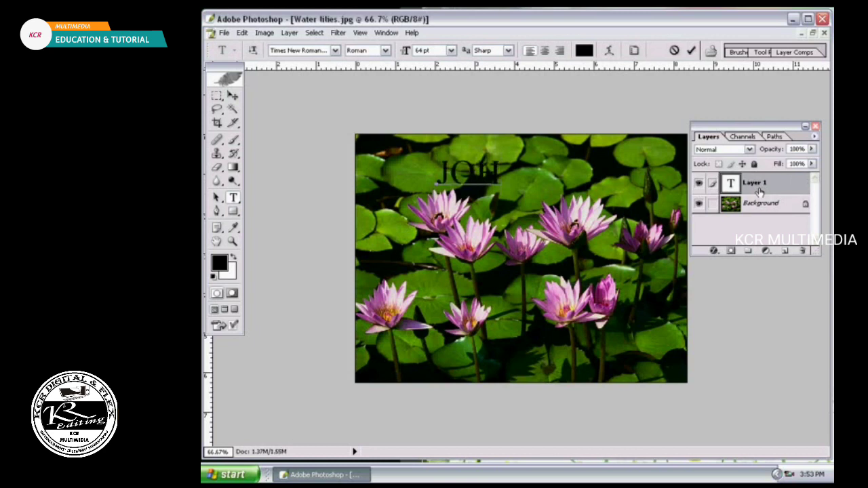
type("N")
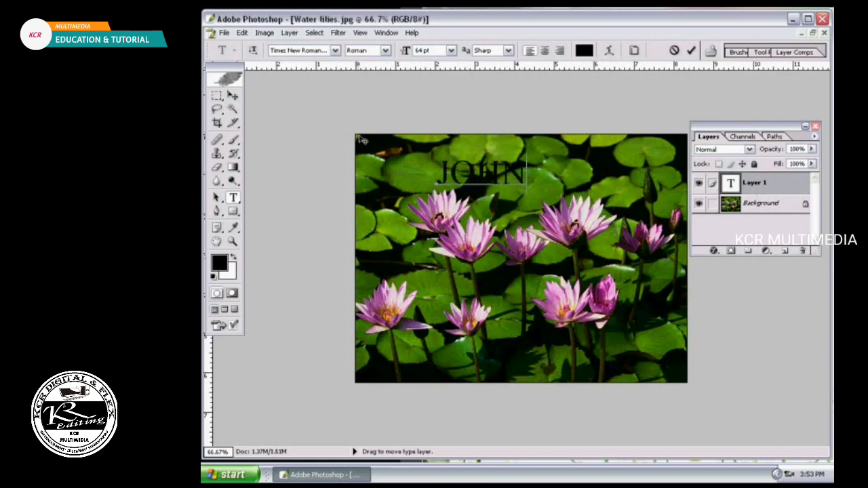
left_click(233, 96)
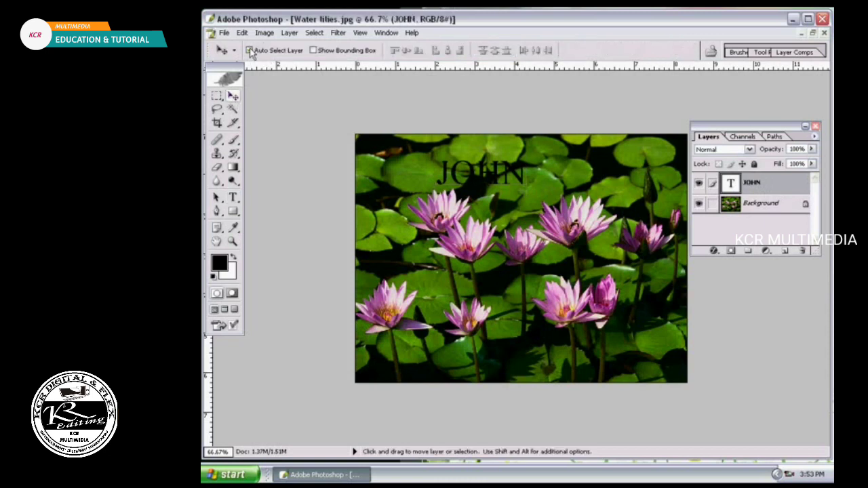
Step: Enable Auto Select Layer and drag the JOHN text left toward the upper-left corner
left_click(250, 50)
left_click_drag(448, 172, 401, 159)
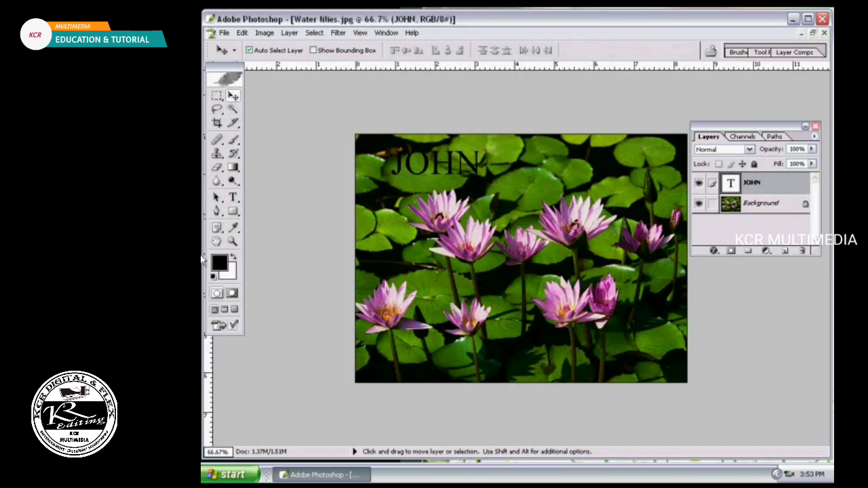
left_click(233, 198)
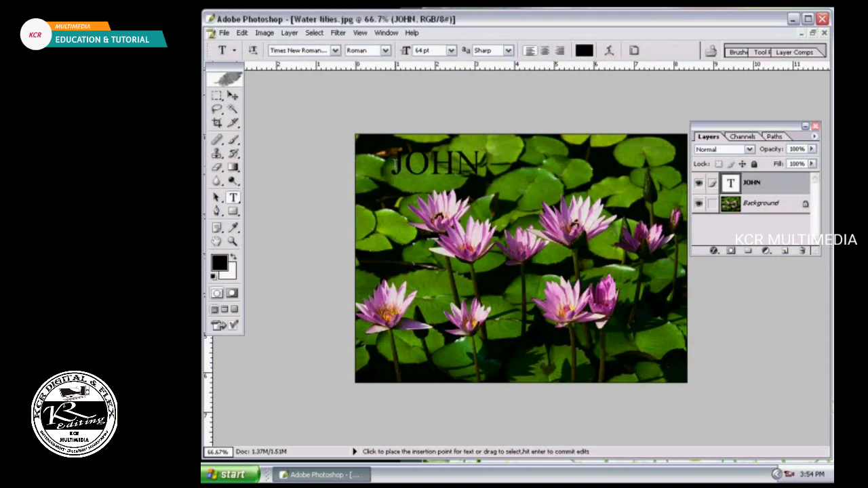
Step: Select the JOHN text and set its colour to bright yellow in the Color Picker
left_click(392, 164)
left_click_drag(392, 164, 483, 165)
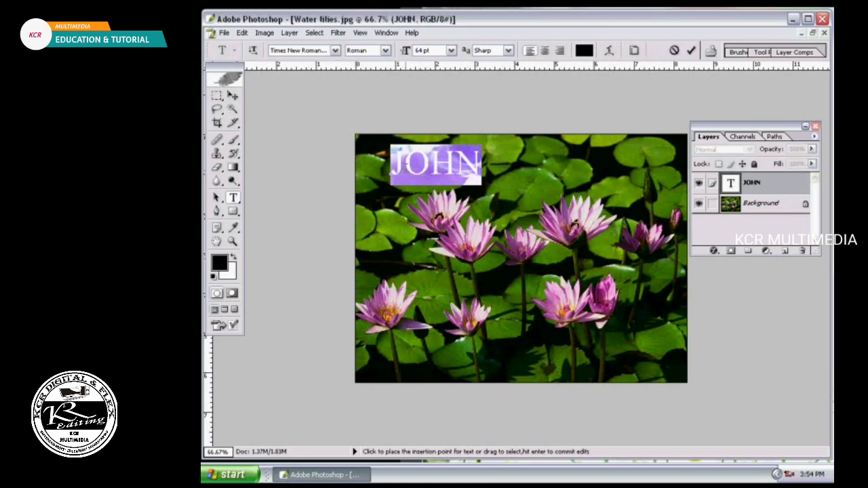
left_click(584, 52)
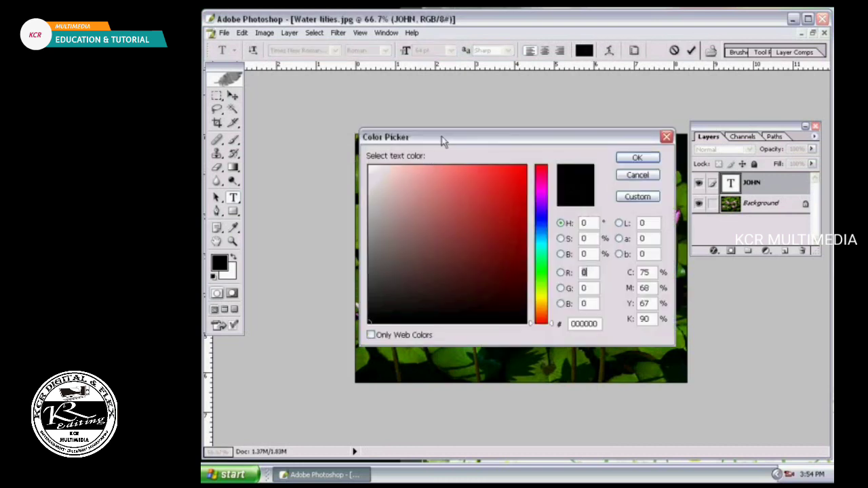
left_click_drag(441, 136, 488, 94)
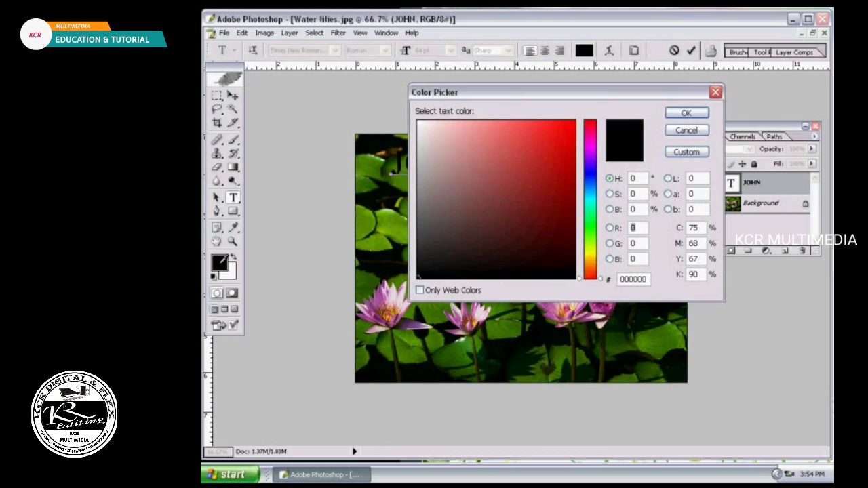
left_click(590, 251)
left_click(569, 126)
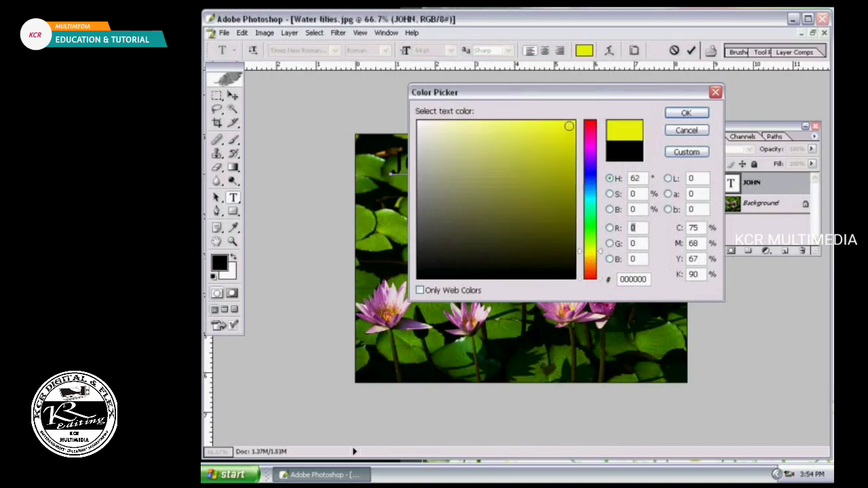
left_click(686, 113)
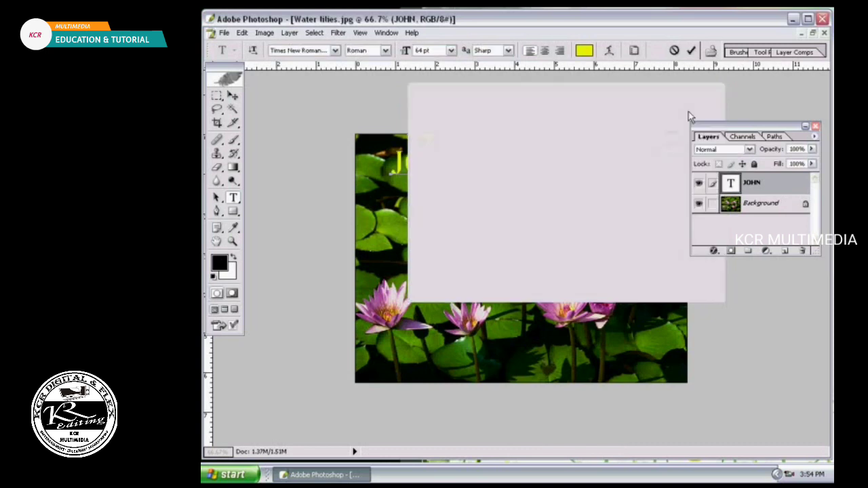
left_click(232, 97)
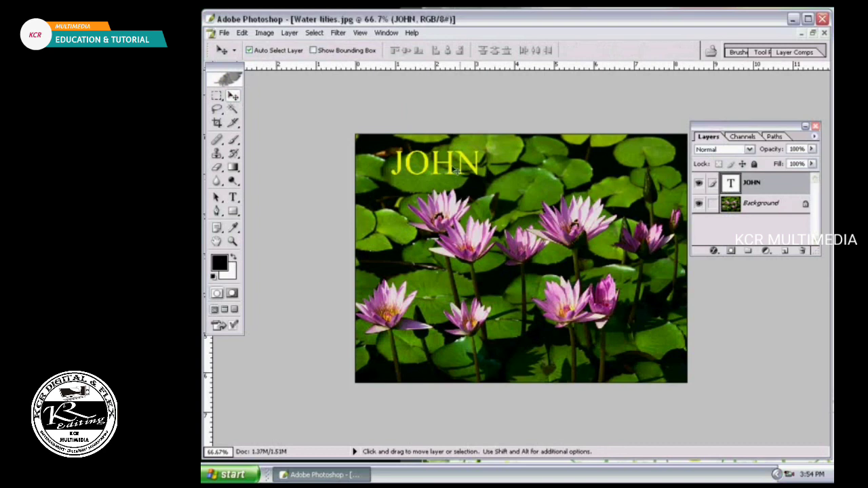
Step: Nudge JOHN slightly, try centre and right alignment, then settle on left-aligned text
left_click_drag(448, 168, 442, 174)
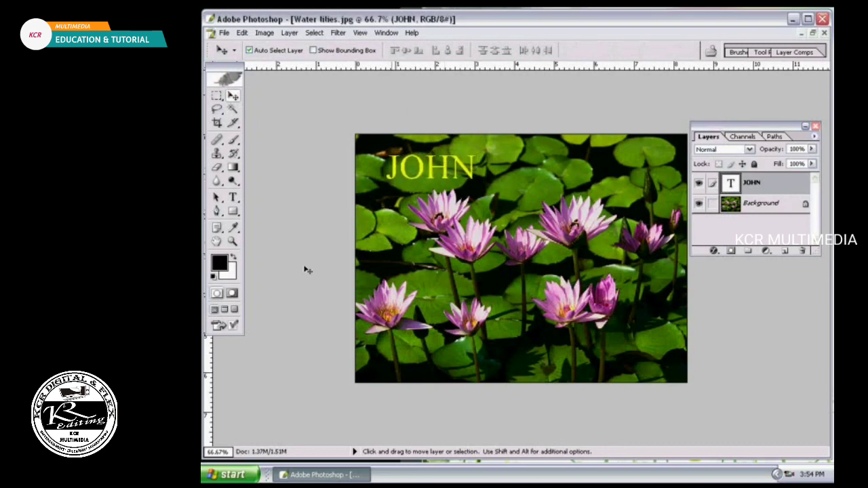
left_click(233, 199)
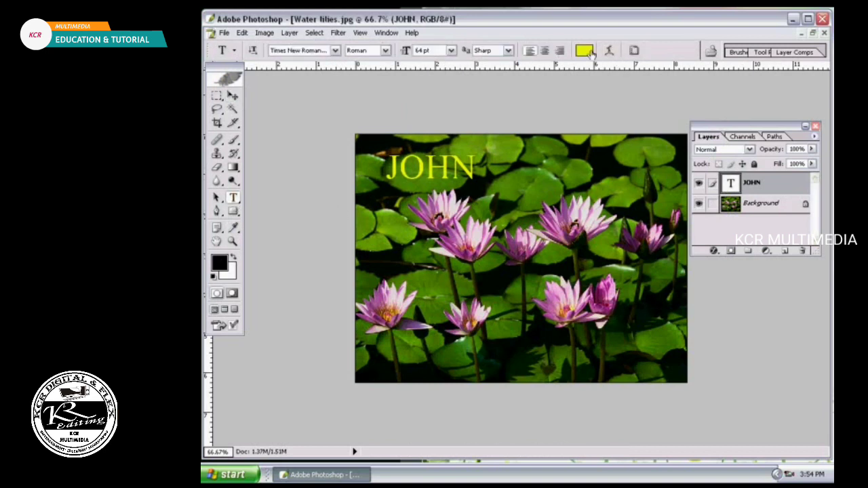
left_click(546, 52)
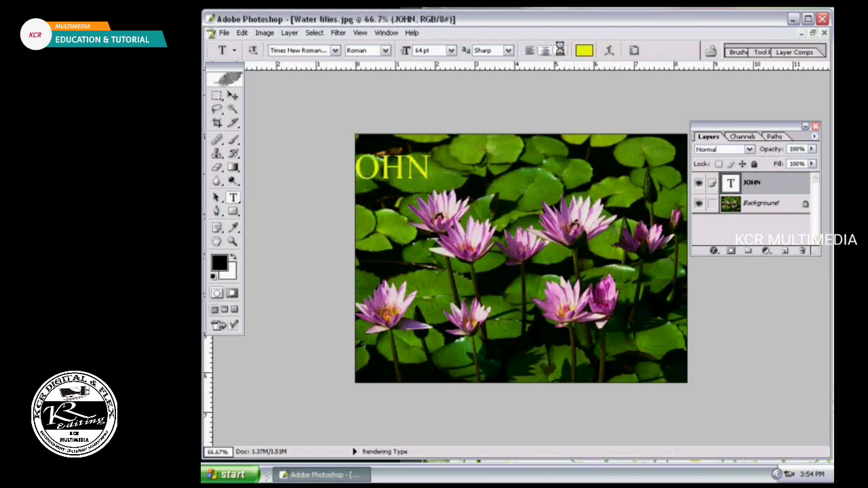
left_click(531, 55)
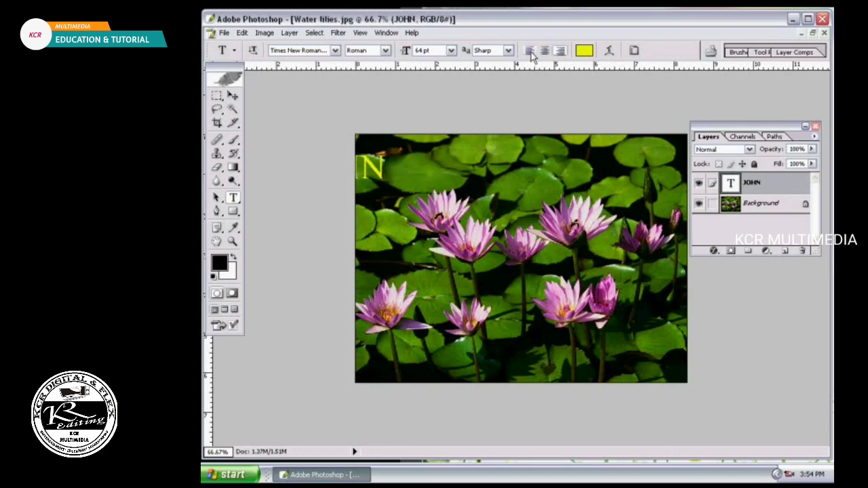
left_click(530, 50)
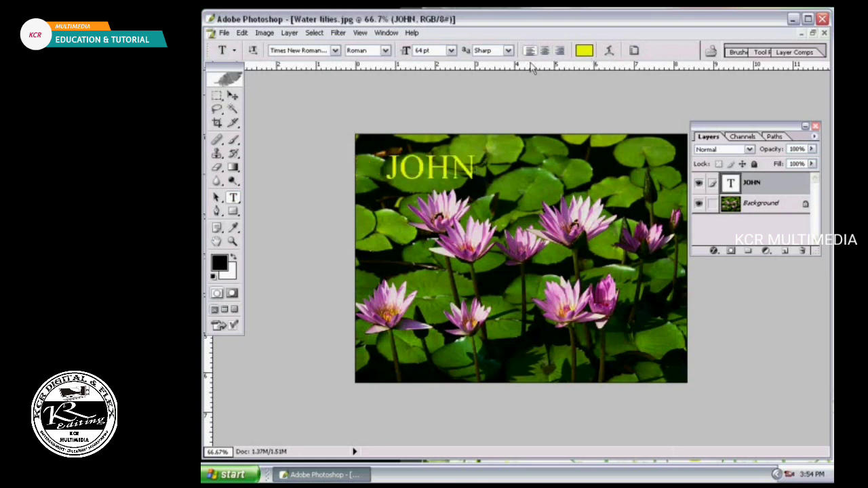
left_click(610, 52)
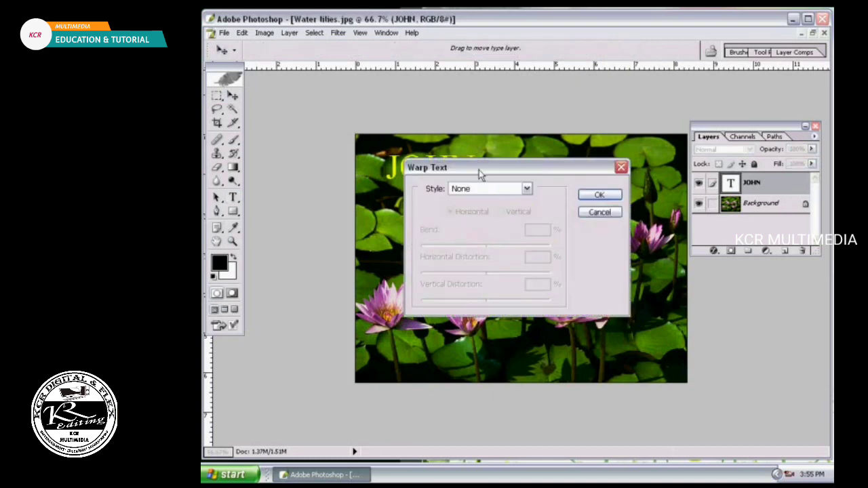
left_click_drag(479, 170, 604, 169)
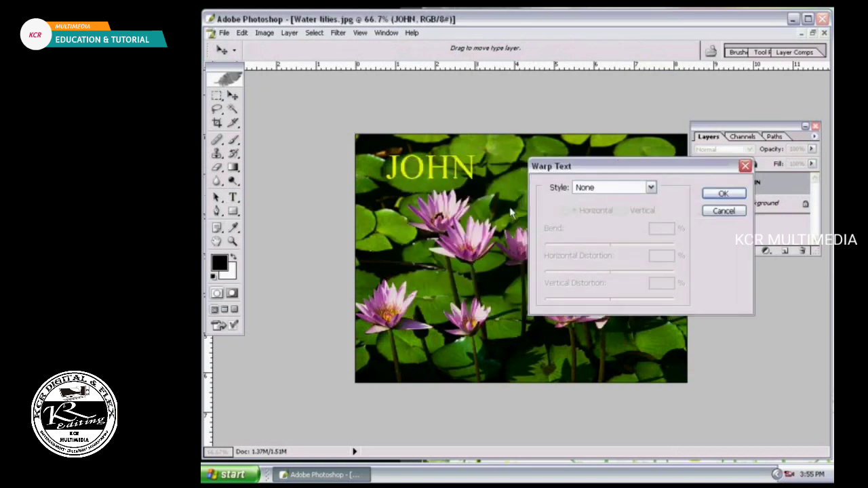
left_click(651, 191)
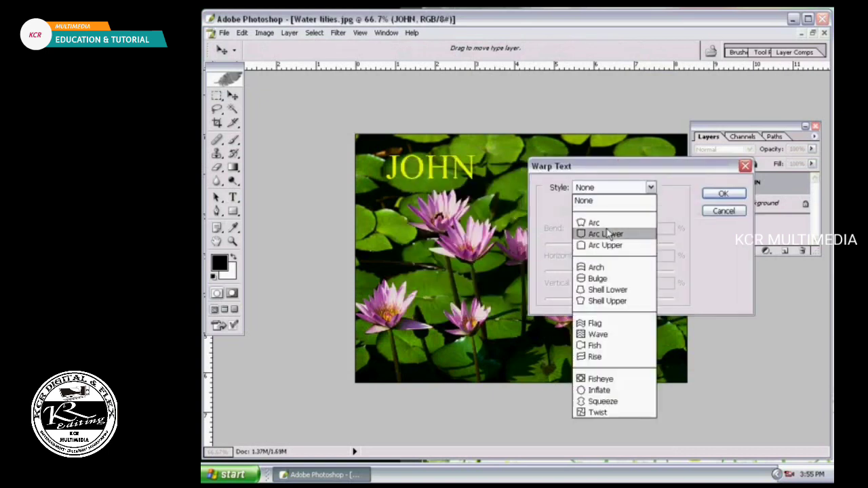
left_click(607, 222)
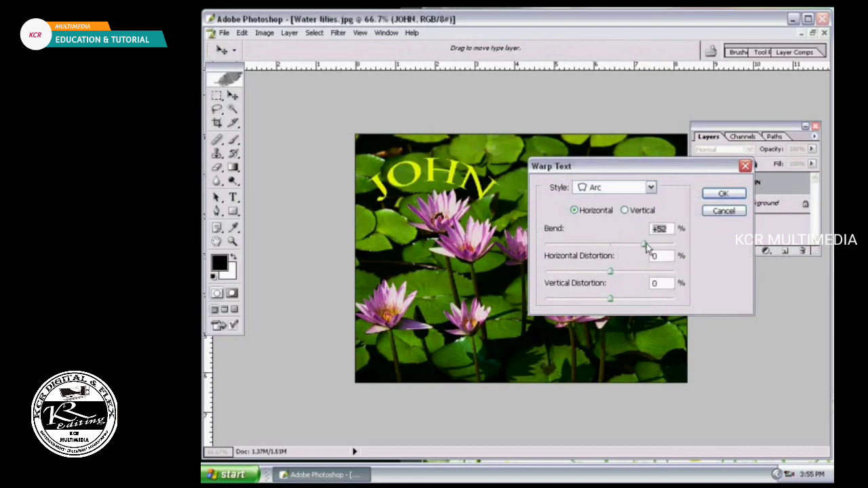
mouse_move(643, 244)
left_mouse_down()
mouse_move(657, 244)
mouse_move(648, 239)
left_mouse_up()
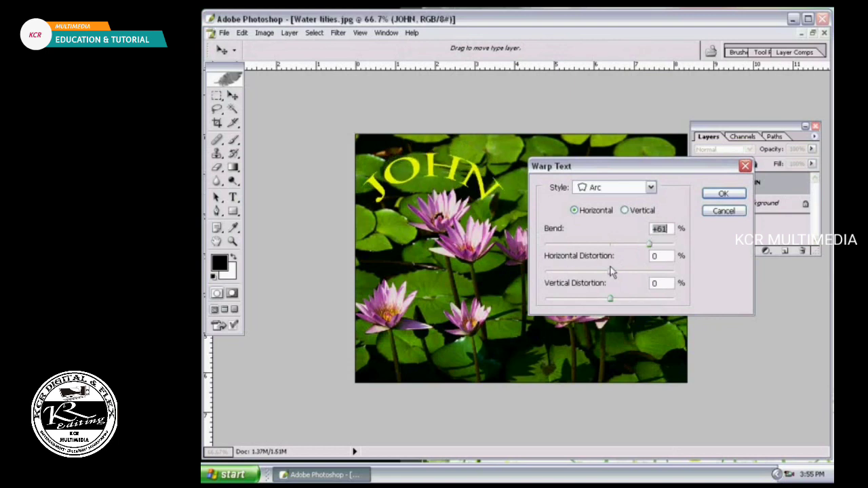
mouse_move(611, 269)
left_mouse_down()
mouse_move(631, 270)
mouse_move(618, 271)
left_mouse_up()
left_click(624, 186)
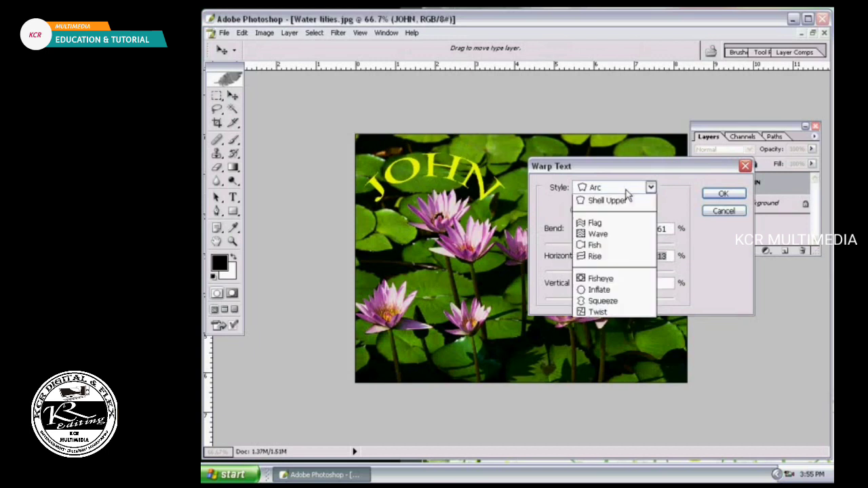
left_click(600, 232)
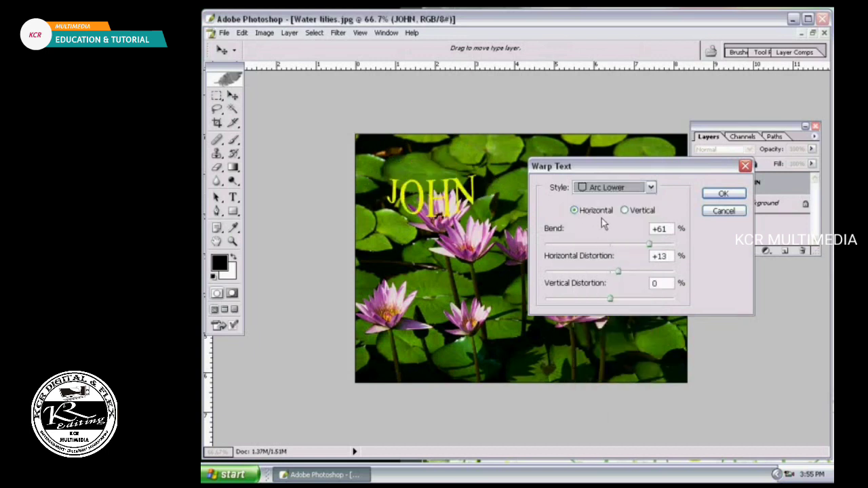
left_click(606, 188)
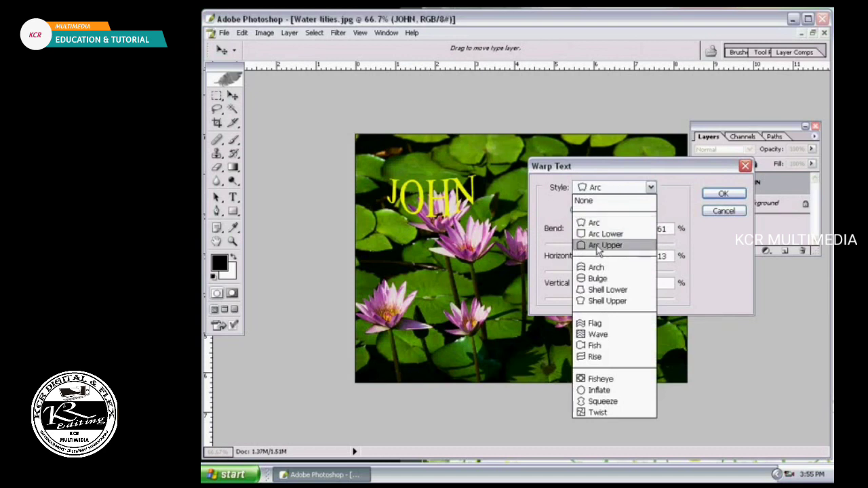
left_click(597, 246)
left_click(602, 190)
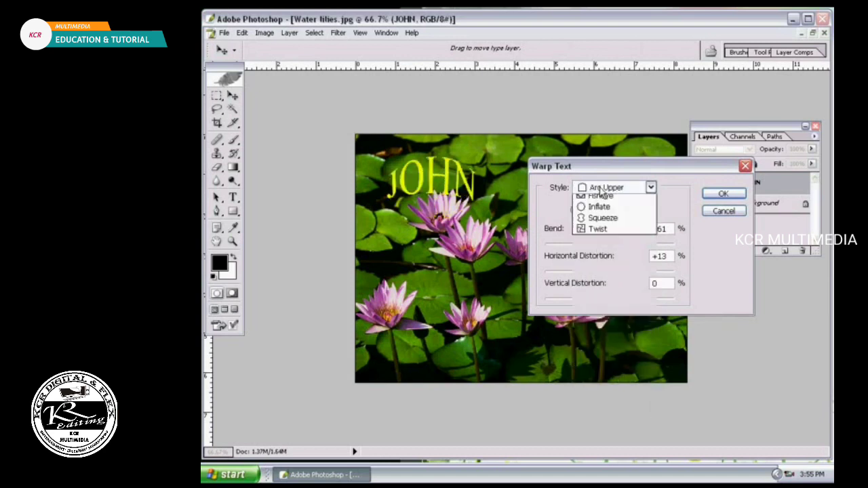
left_click(598, 269)
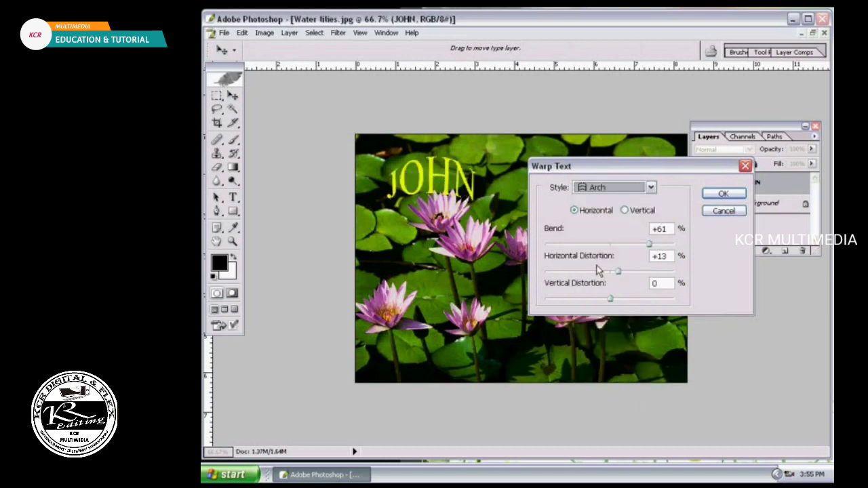
left_click(599, 192)
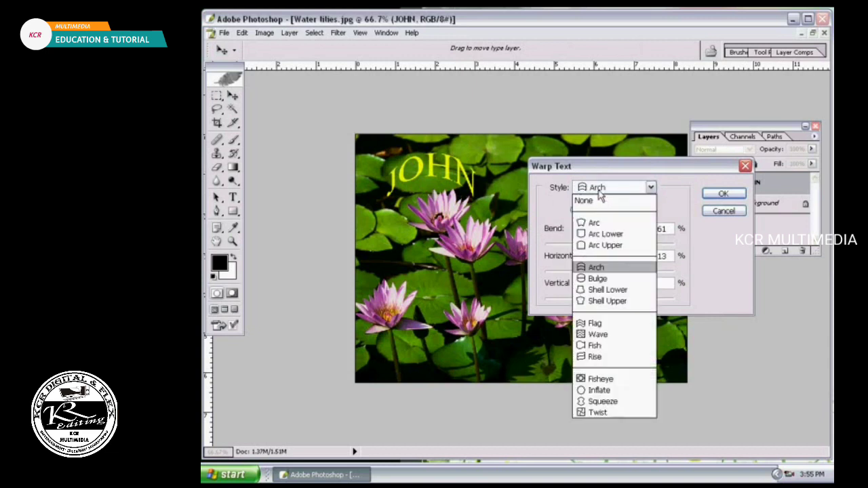
left_click(595, 225)
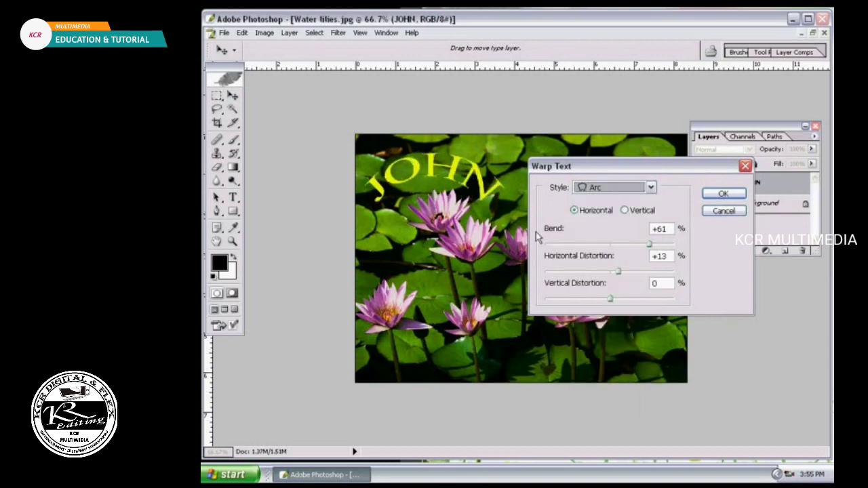
left_click(618, 192)
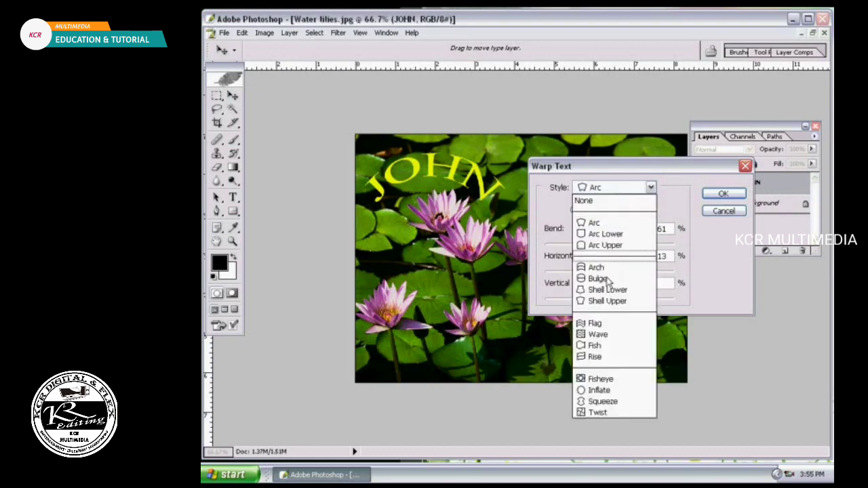
left_click(608, 281)
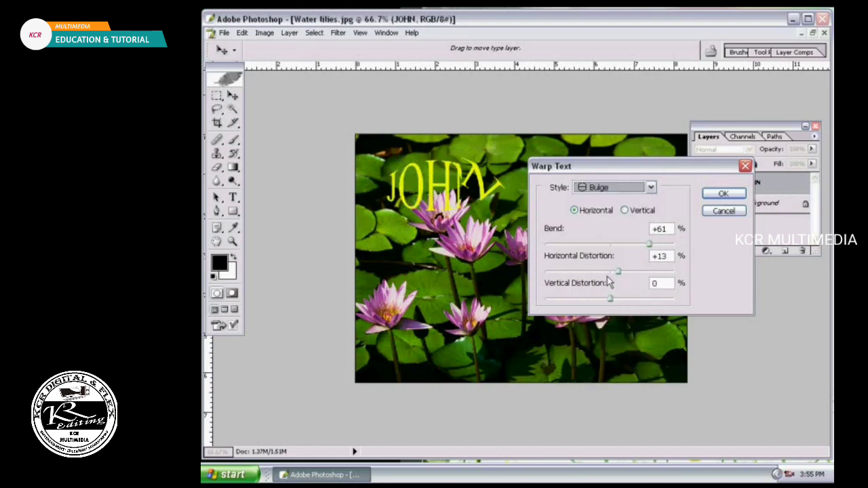
left_click(608, 191)
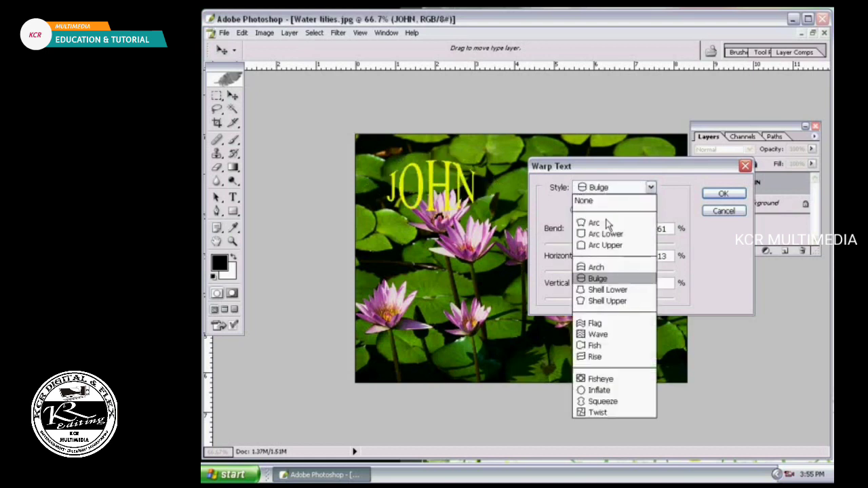
left_click(594, 323)
left_click(601, 192)
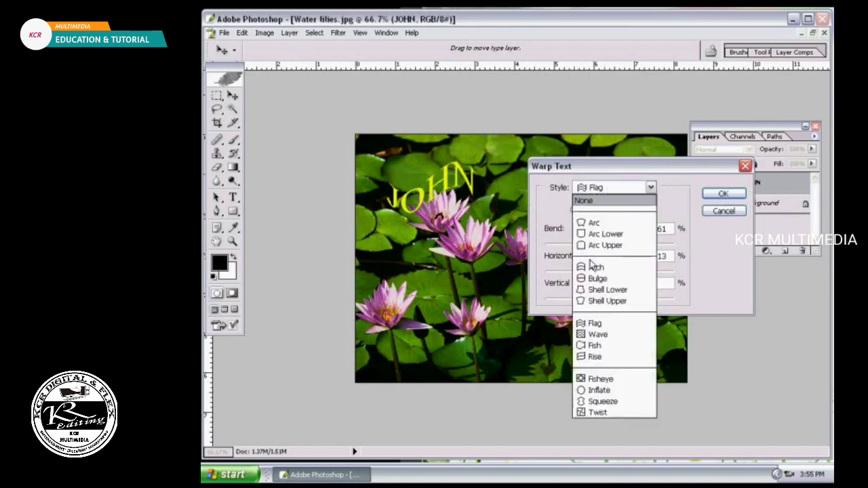
left_click(595, 345)
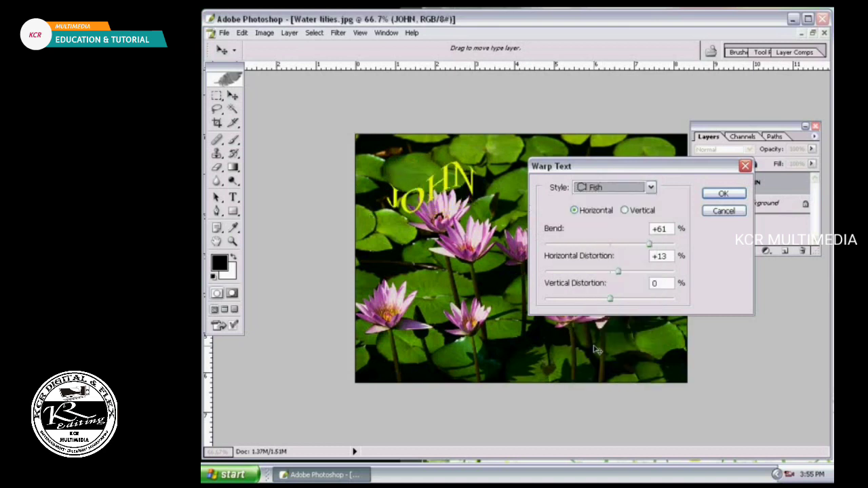
left_click(616, 193)
left_click(594, 380)
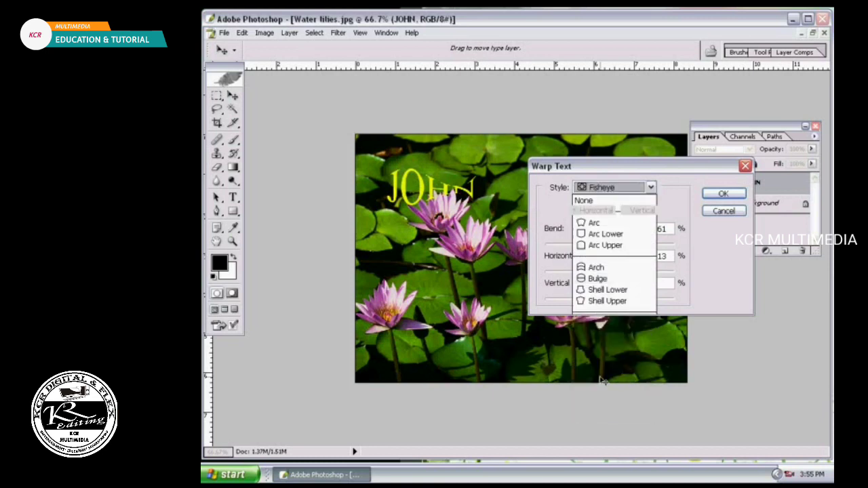
left_click(738, 221)
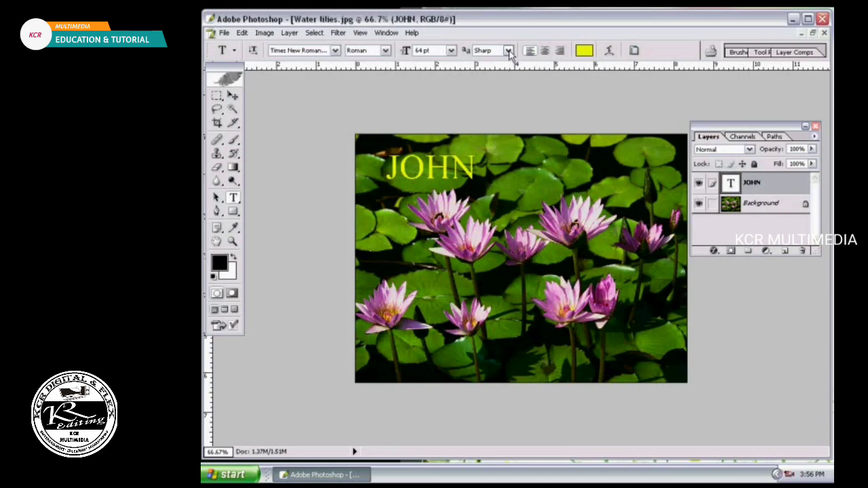
Step: View at 100%, then switch JOHN's anti-aliasing to None and back to Sharp
key("ctrl+alt+0")
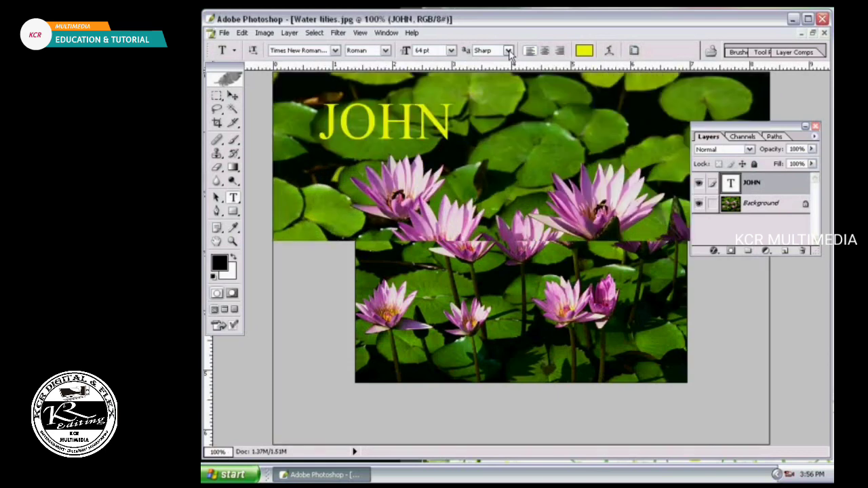
left_click(233, 96)
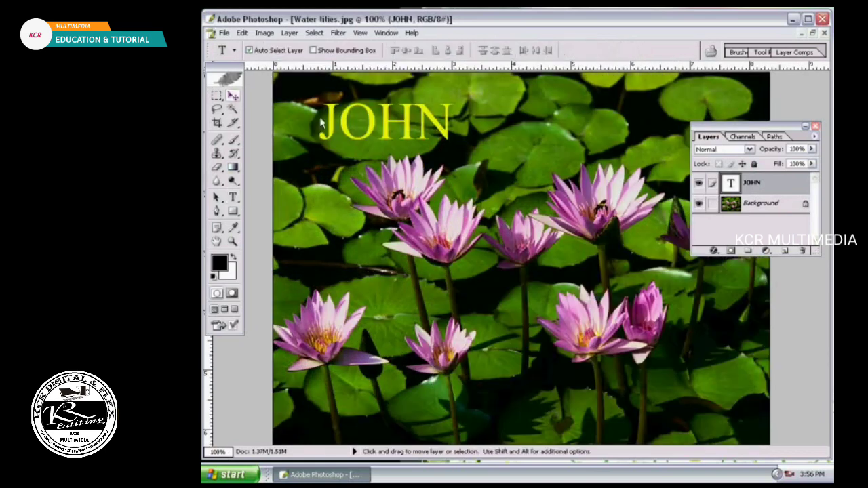
left_click(232, 197)
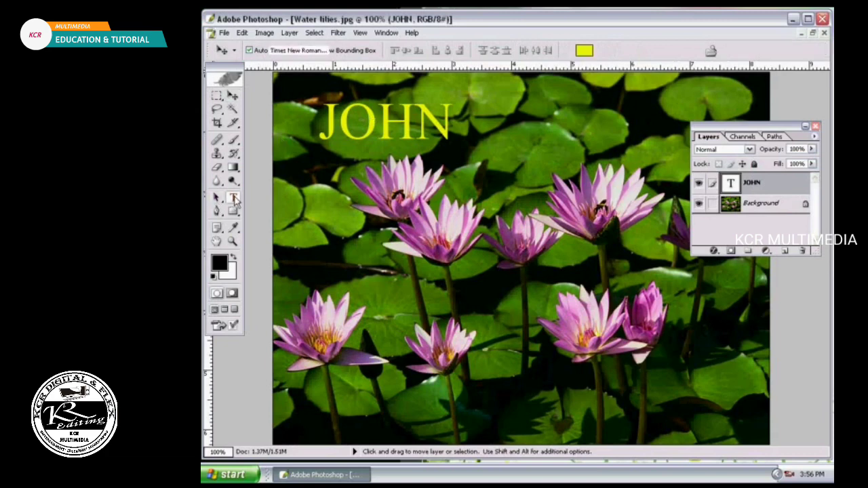
left_click(509, 52)
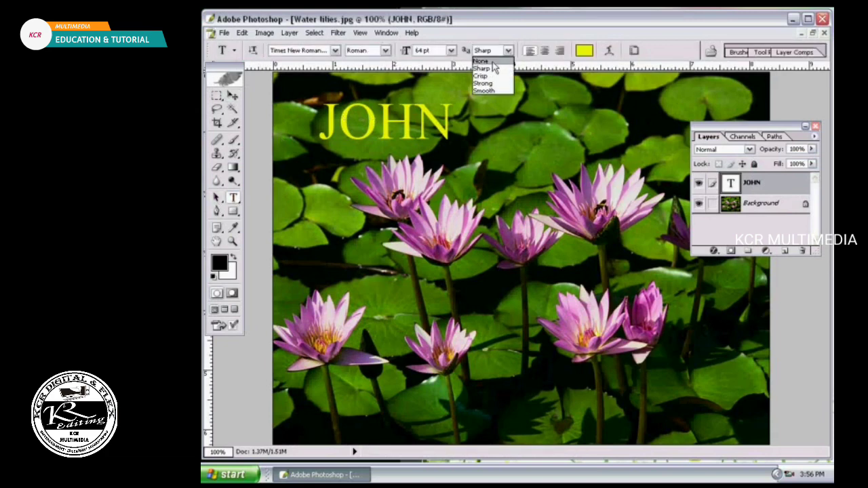
left_click(488, 61)
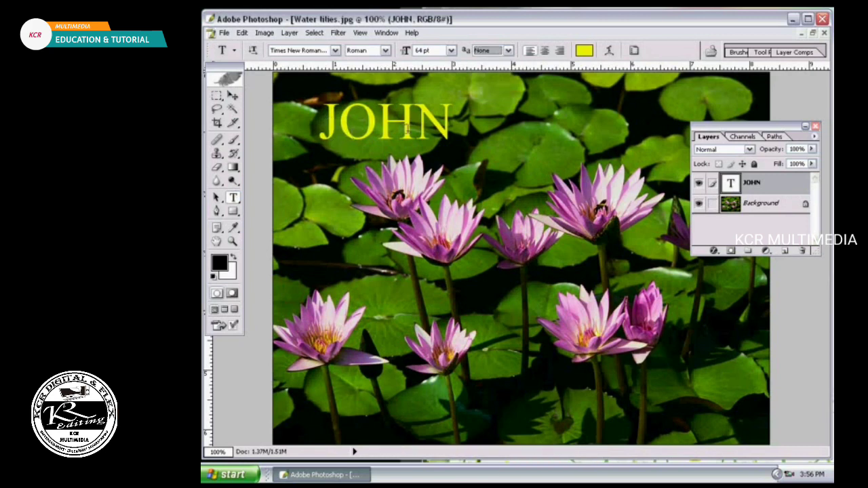
left_click(508, 50)
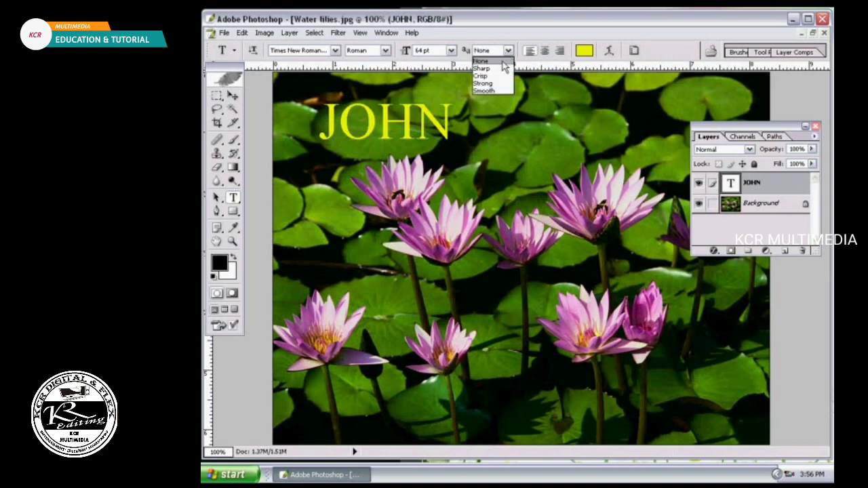
left_click(483, 68)
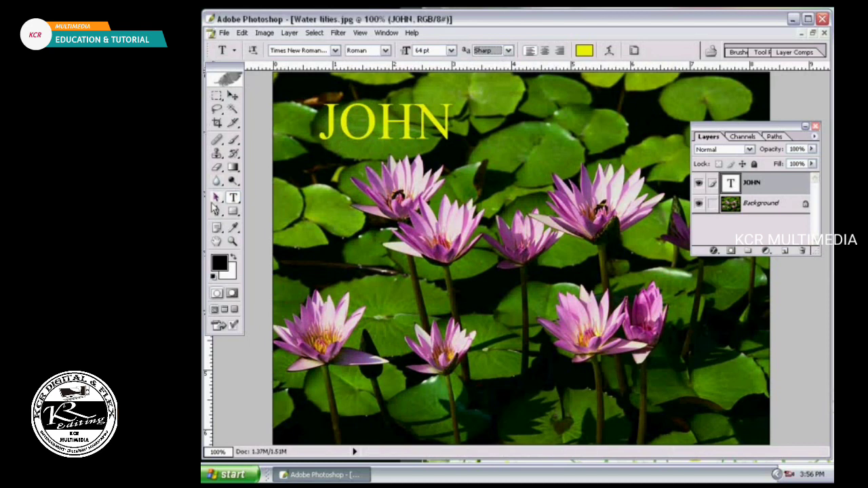
Step: Zoom in on the JO letters to inspect their Sharp edges, then zoom back out to 200%
key("z")
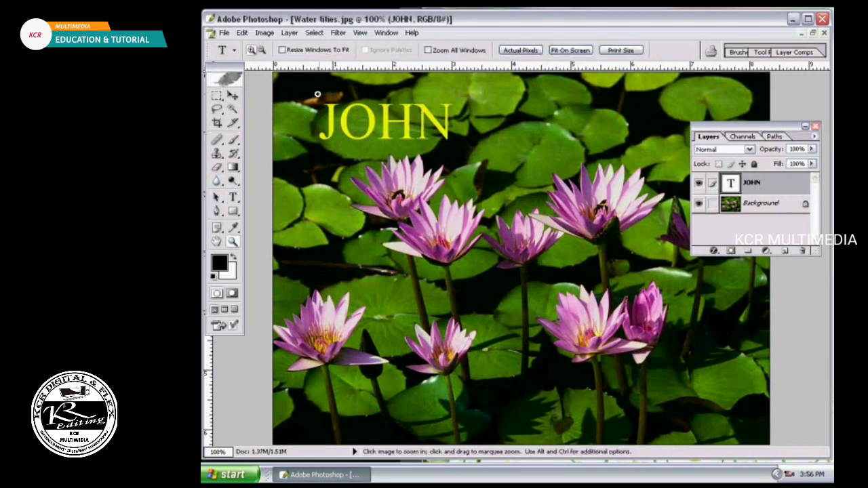
left_click_drag(316, 94, 382, 142)
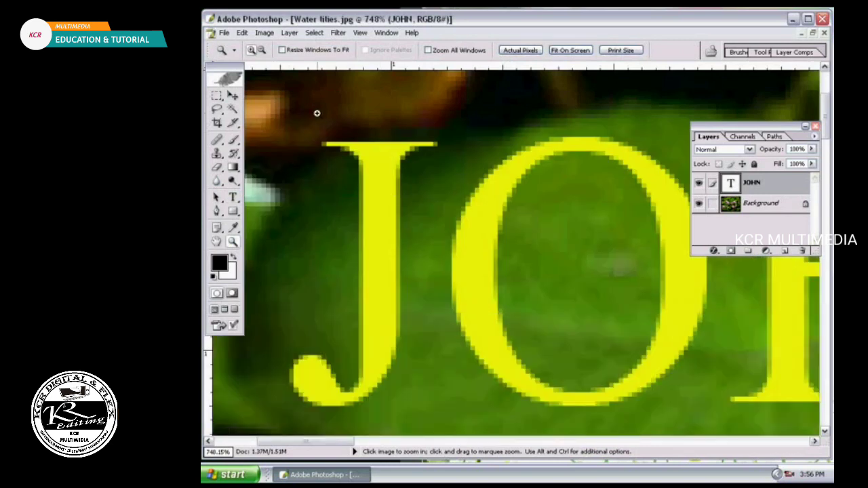
key("v")
key("ctrl+minus")
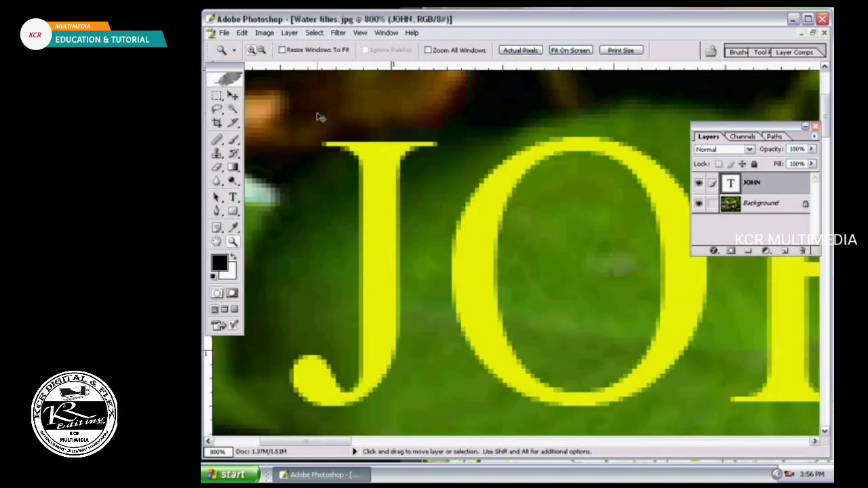
key("ctrl+minus")
key("ctrl+minus")
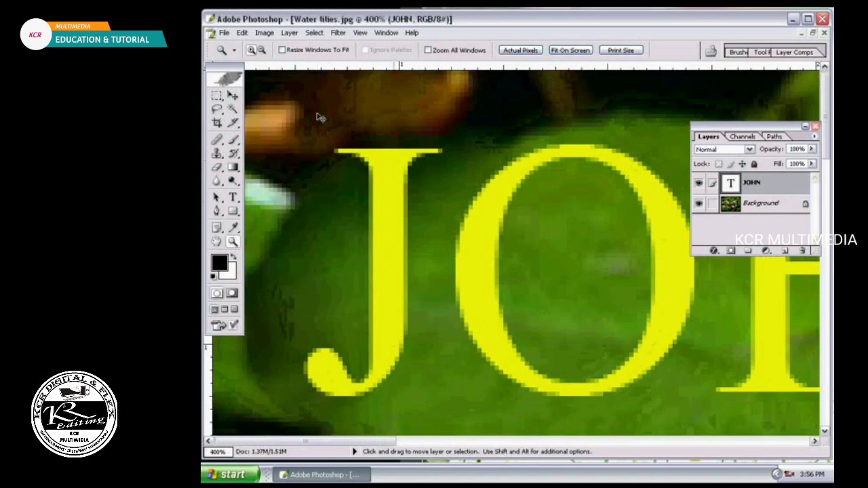
key("ctrl+minus")
key("ctrl+minus")
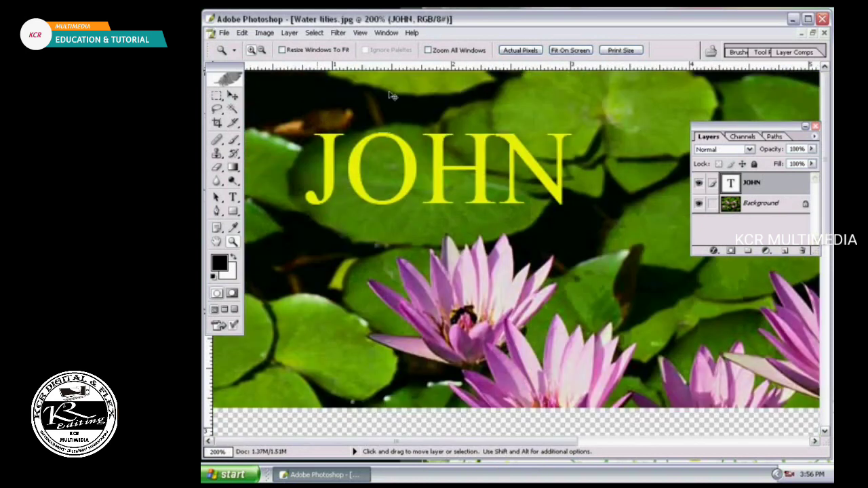
key("t")
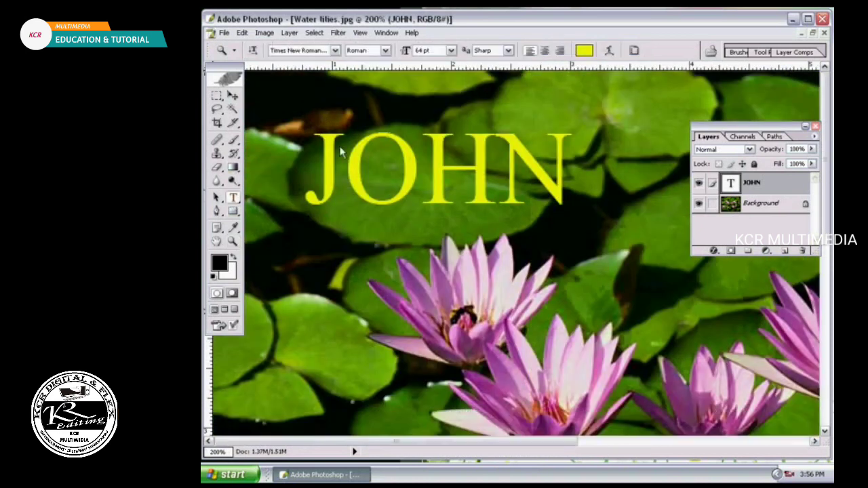
left_click(498, 50)
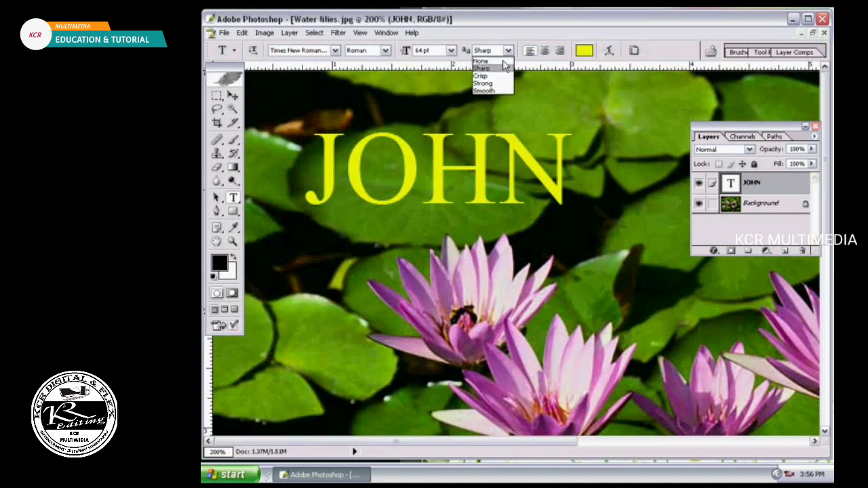
left_click(481, 61)
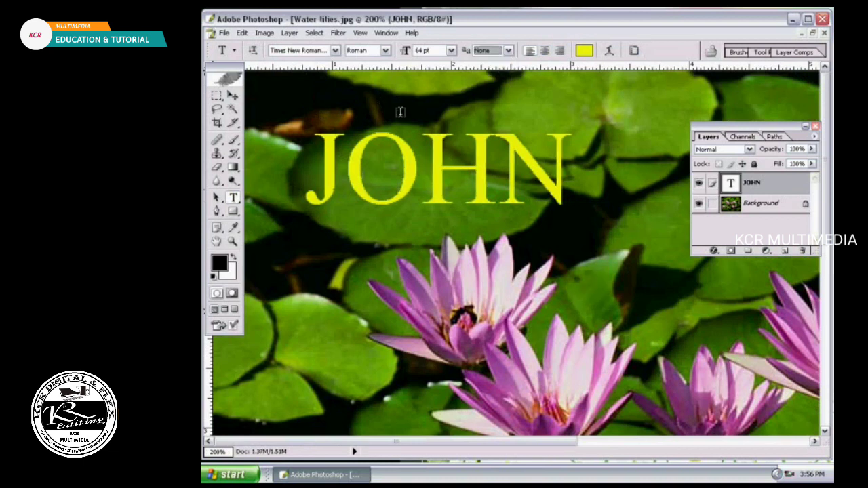
left_click(508, 50)
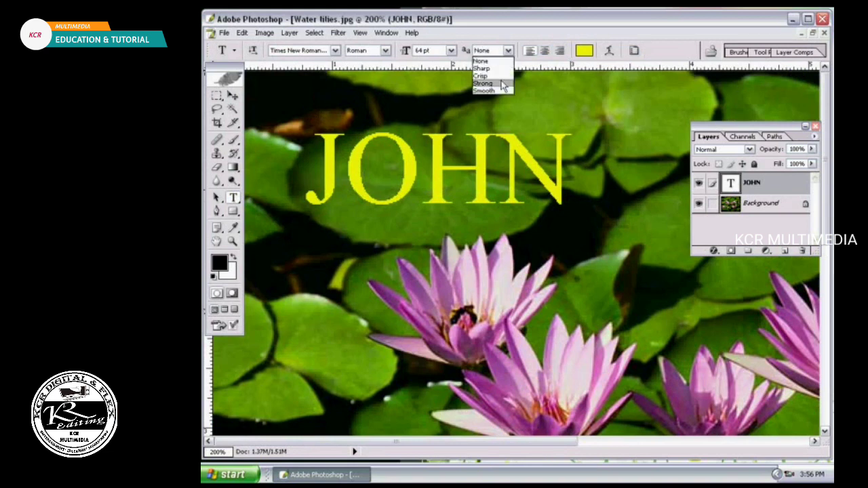
left_click(502, 76)
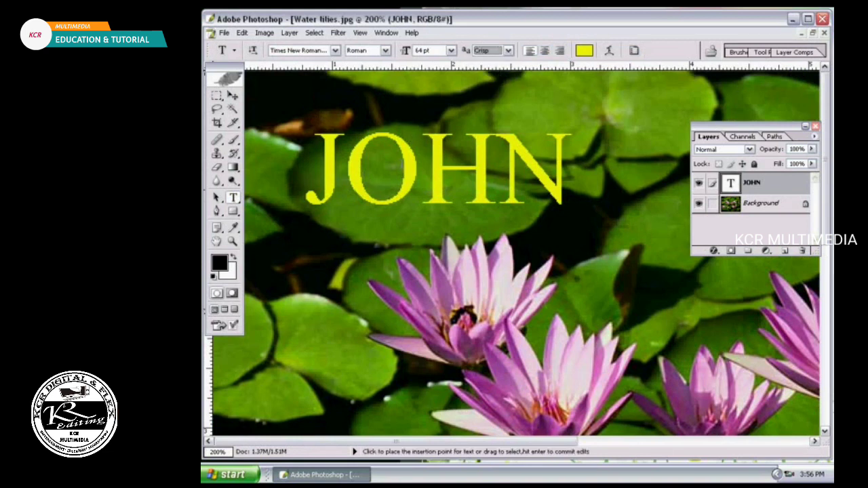
left_click(508, 50)
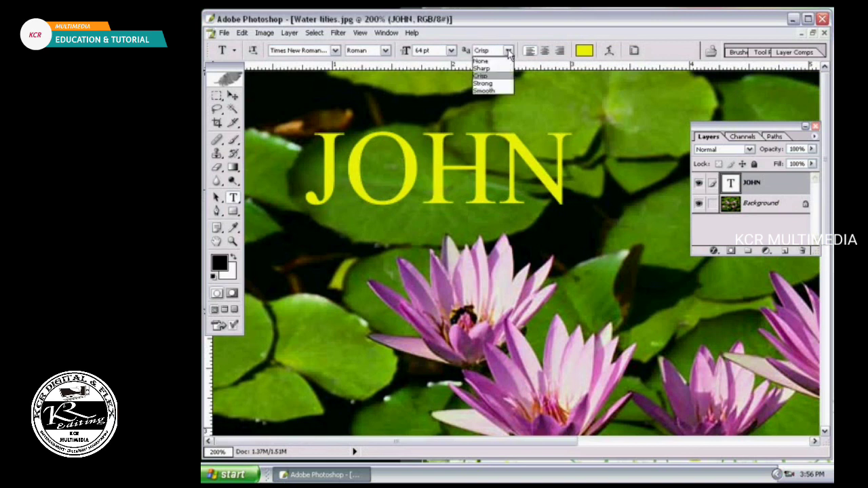
left_click(497, 85)
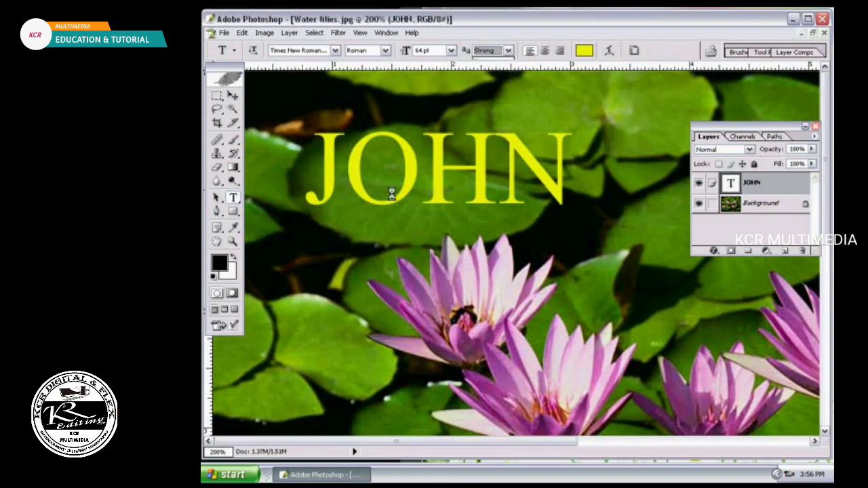
left_click(507, 53)
left_click(500, 69)
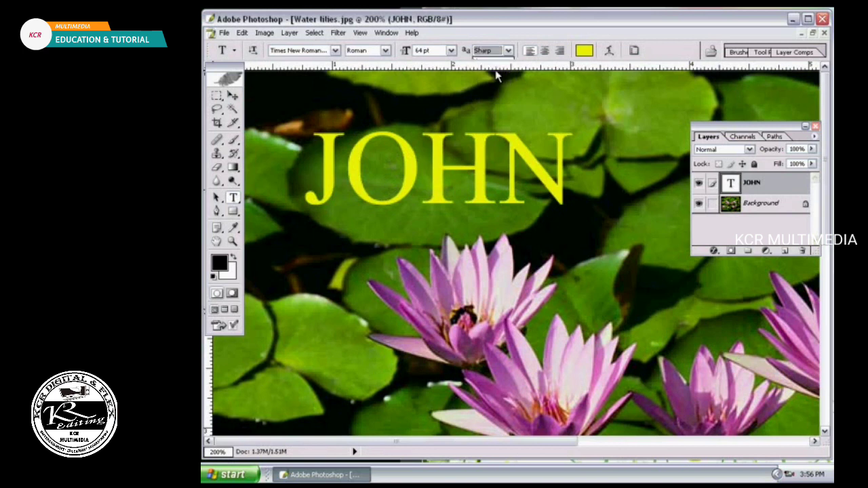
Step: Select JOHN and change its font size to 30 pt, then to 72 pt
left_click(326, 159)
left_click(308, 161)
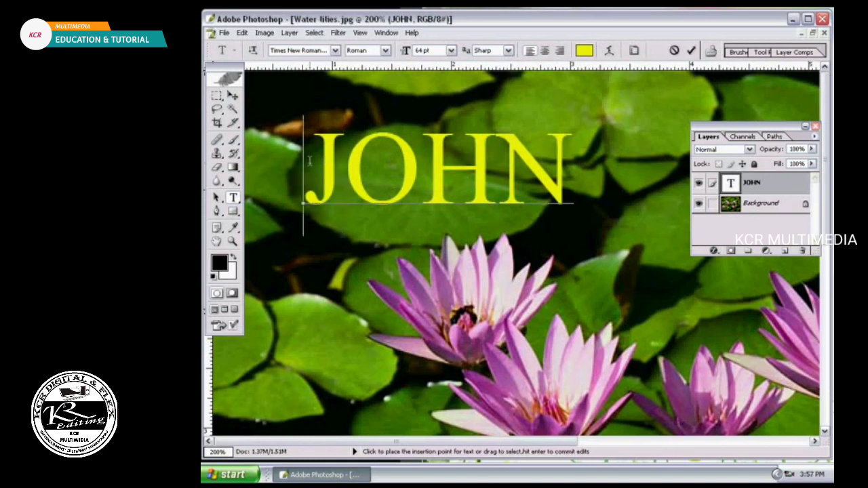
left_click_drag(309, 160, 564, 161)
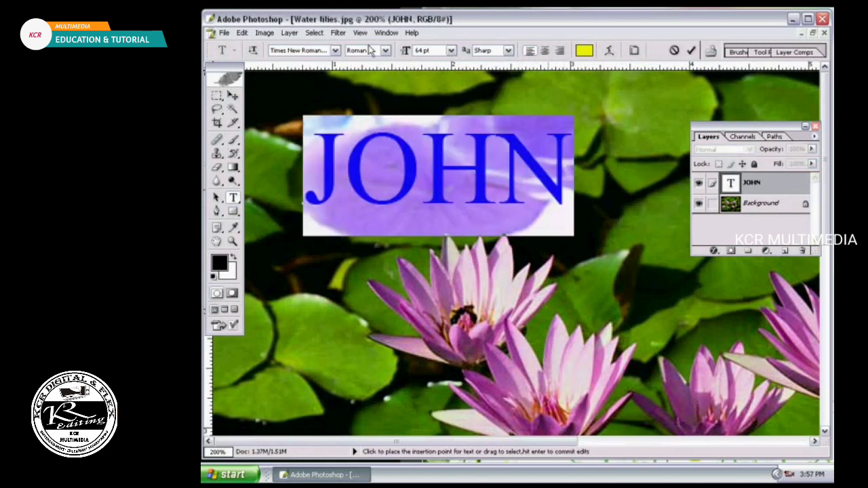
left_click(451, 50)
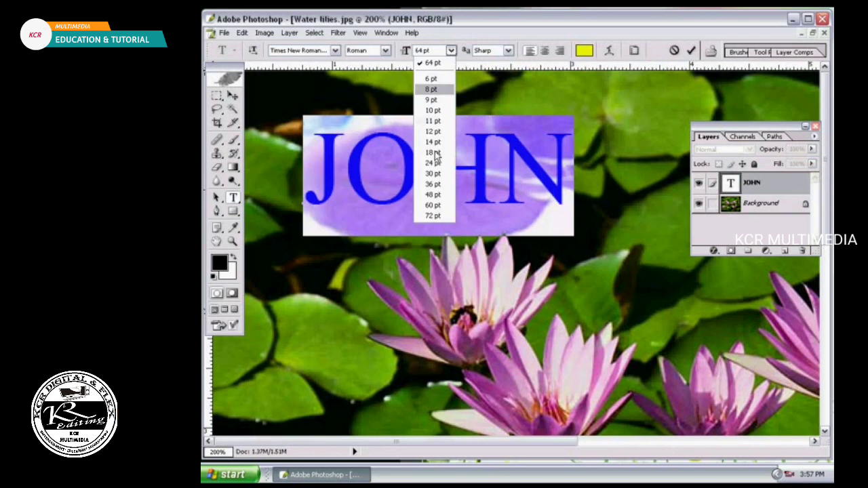
left_click(437, 177)
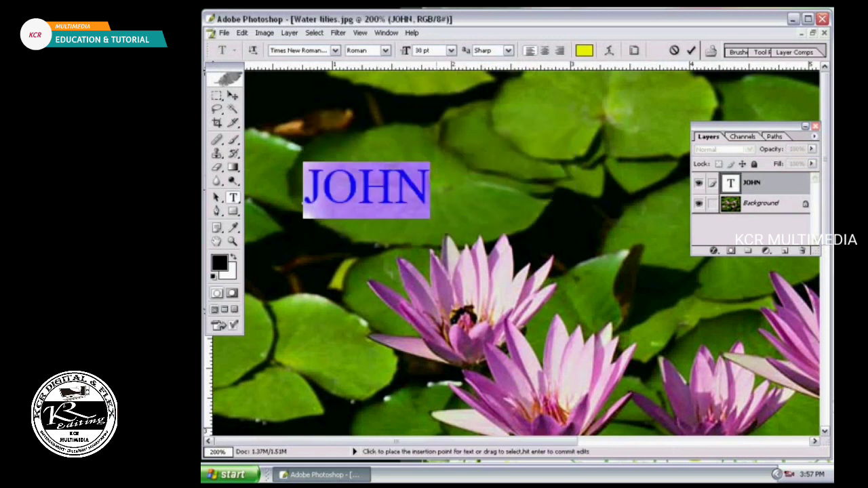
left_click(451, 50)
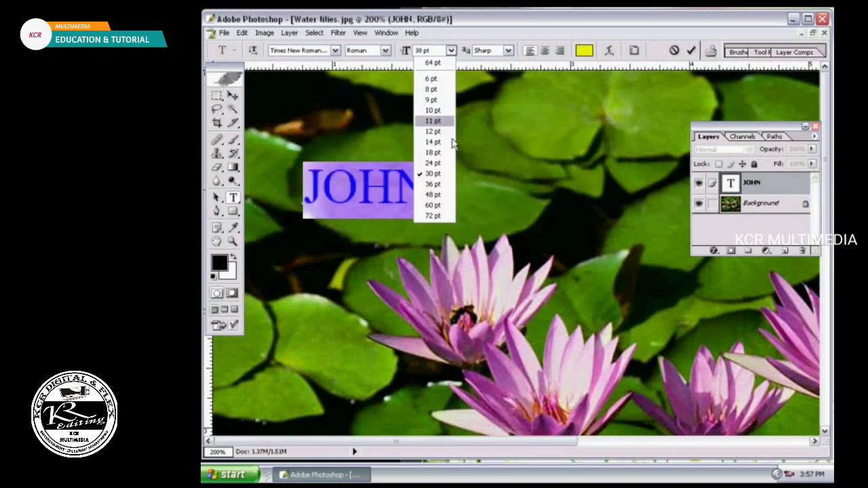
left_click(434, 216)
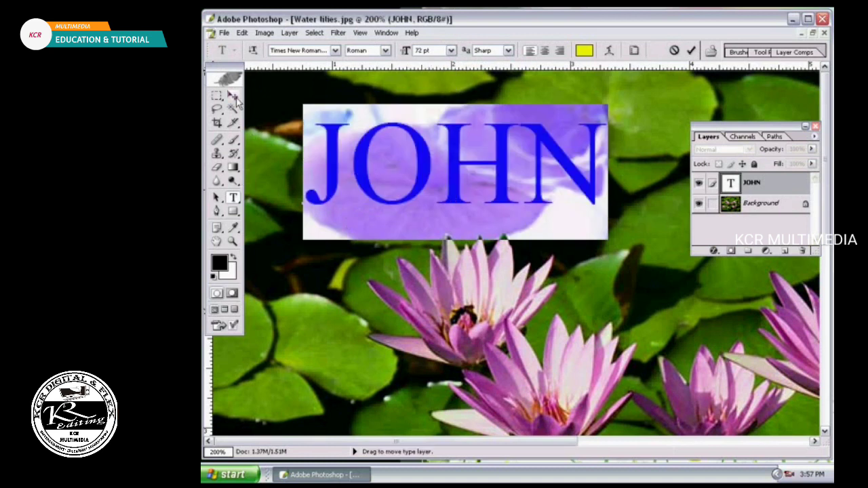
left_click(384, 51)
Step: Cycle JOHN's font style through Italic and Bold, ending on Bold Italic
left_click(363, 70)
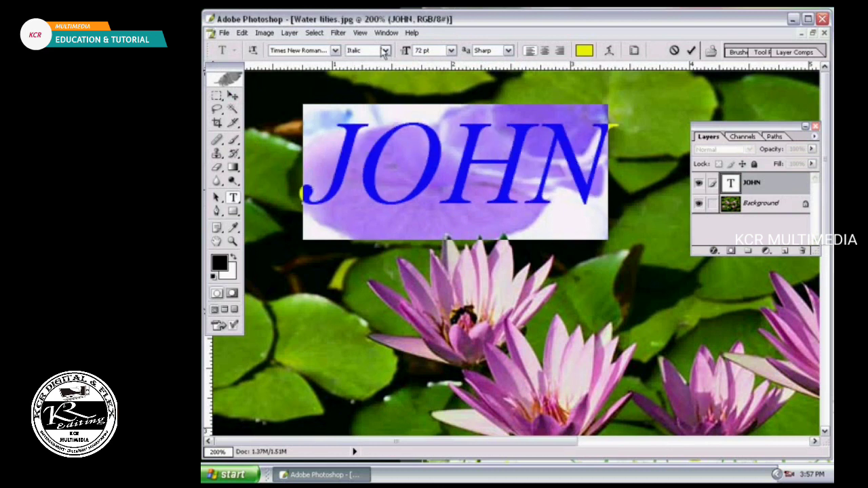
left_click(386, 52)
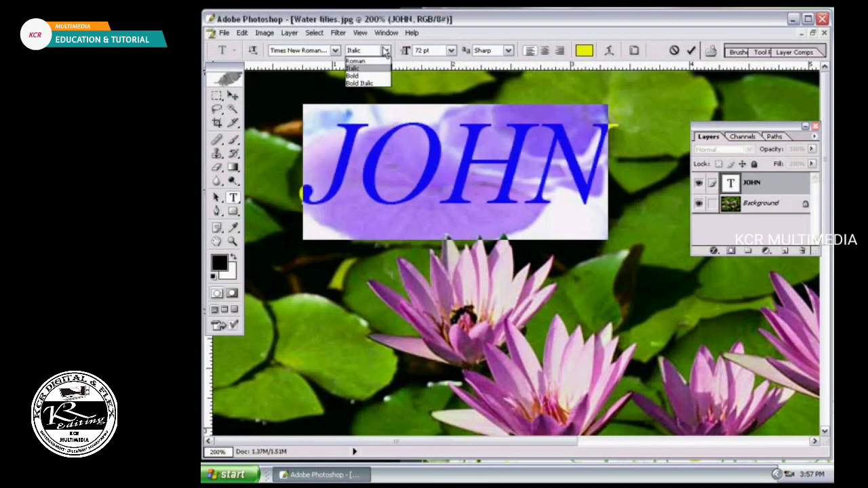
left_click(358, 76)
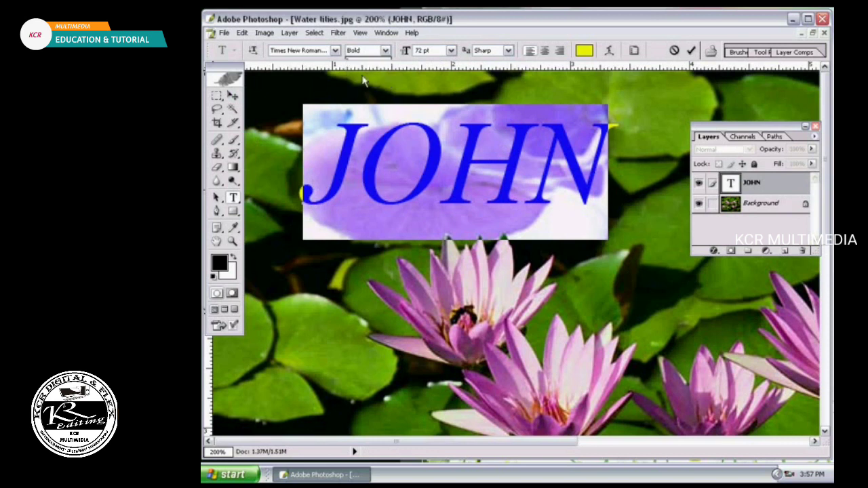
left_click(386, 52)
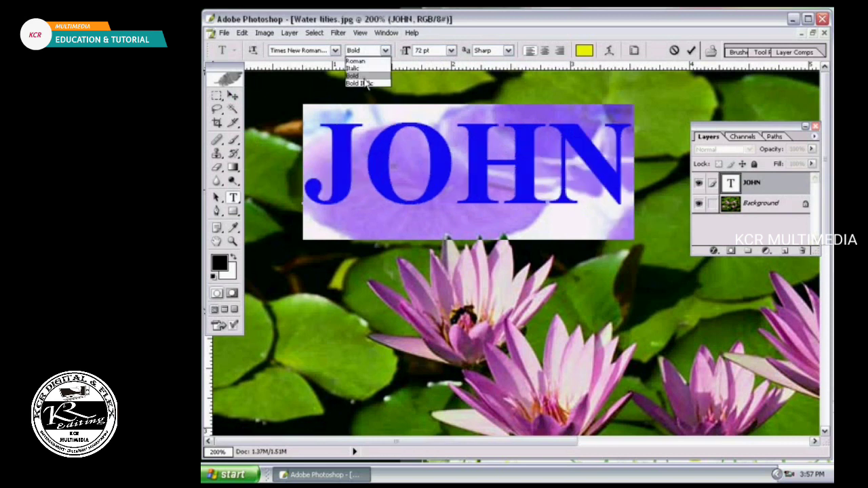
left_click(364, 84)
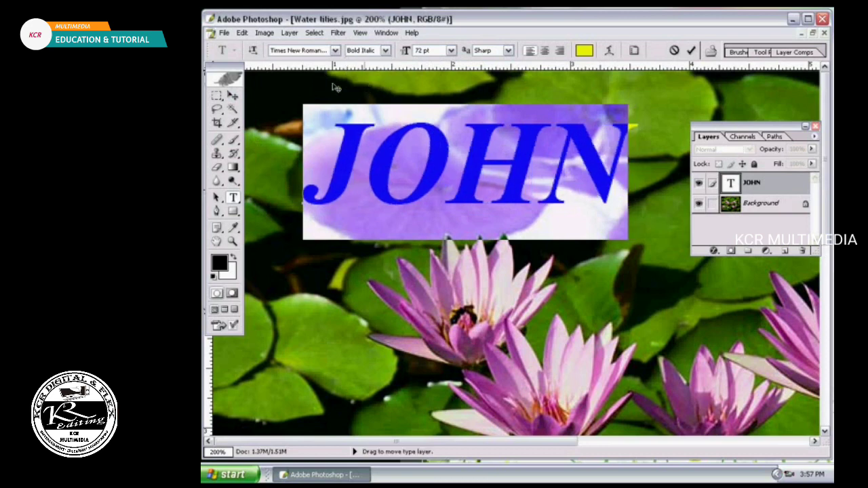
left_click(335, 51)
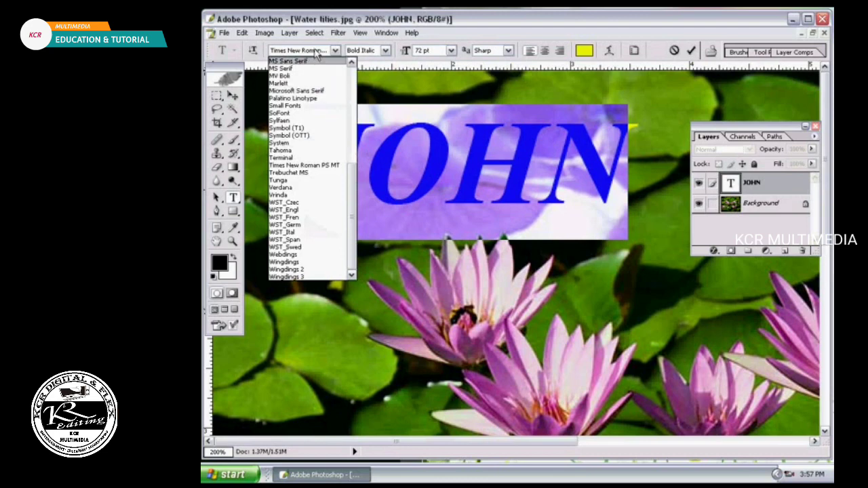
Step: Step JOHN through successive fonts: Trebuchet MS, WST_Czec, WST_Fren and WST_Germ
left_click(316, 53)
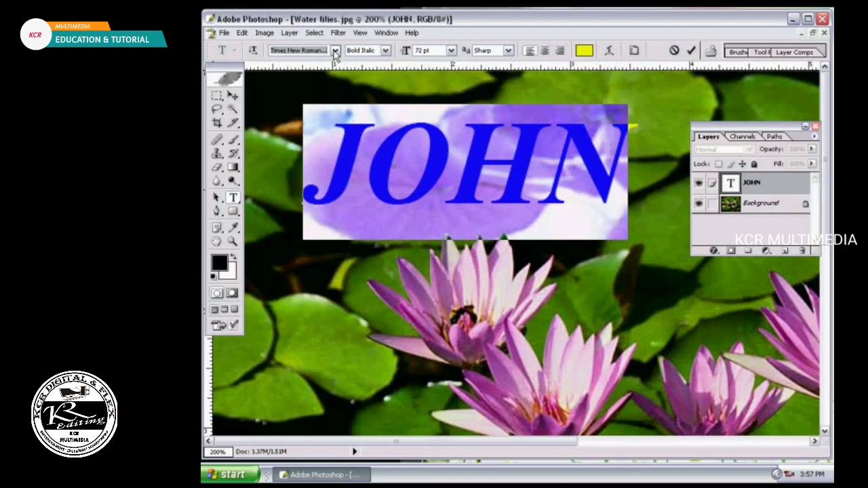
key("Down")
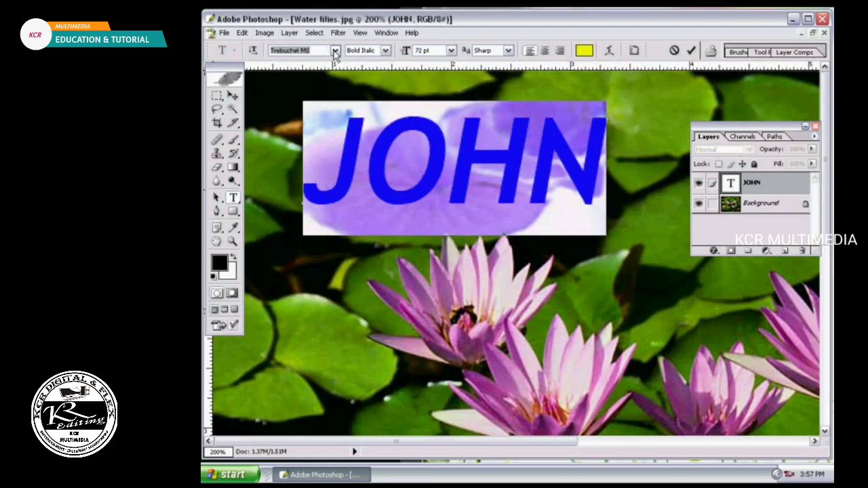
key("Down")
key("Down")
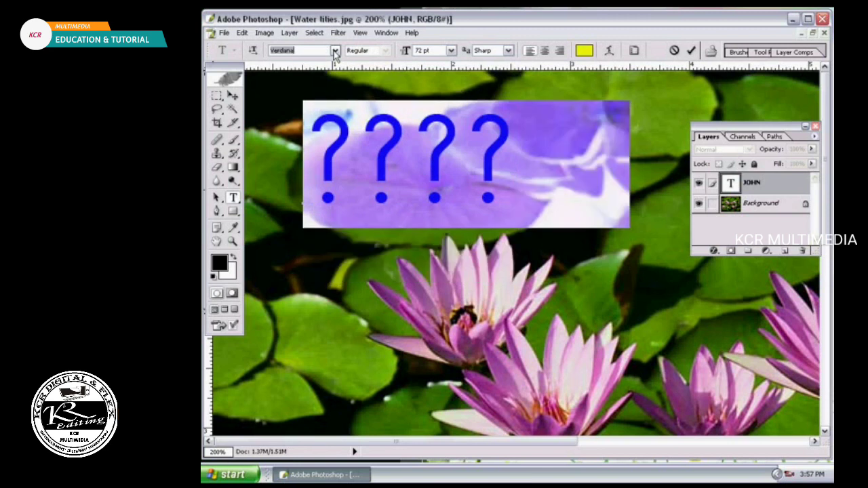
key("Down")
key("Down")
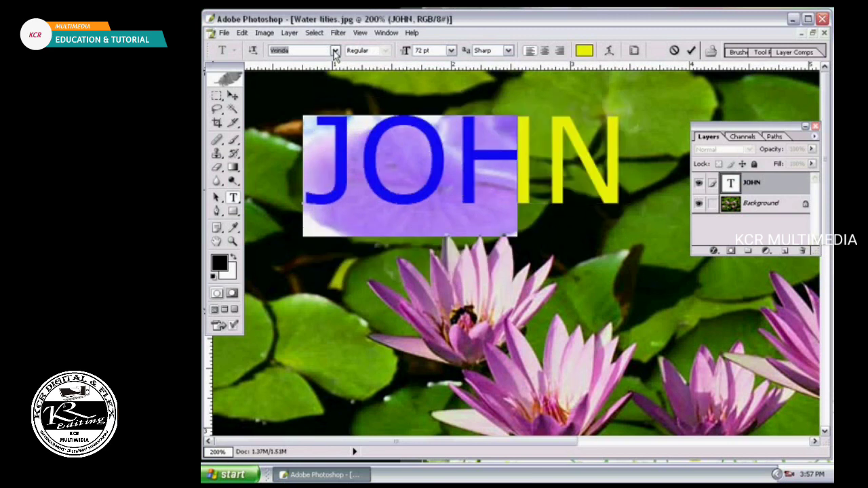
key("Down")
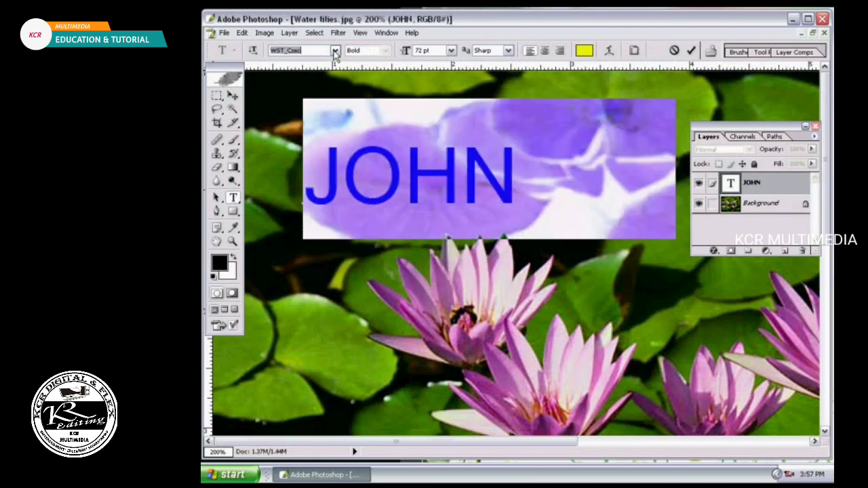
key("Down")
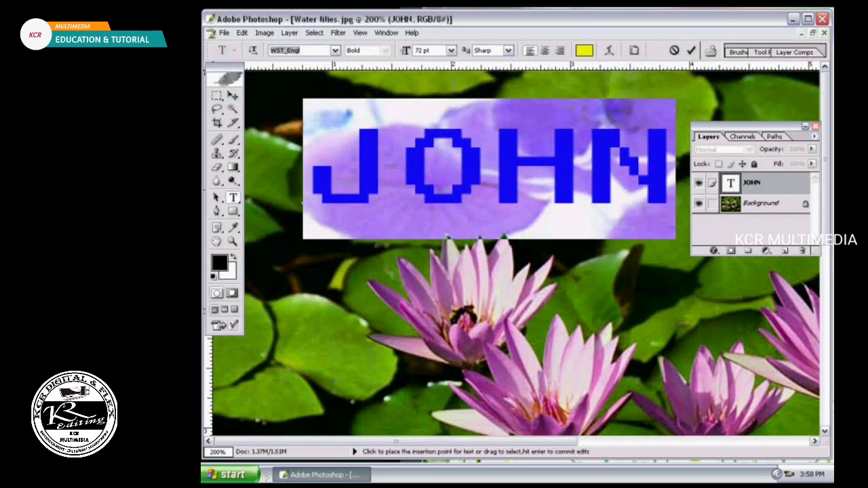
key("Down")
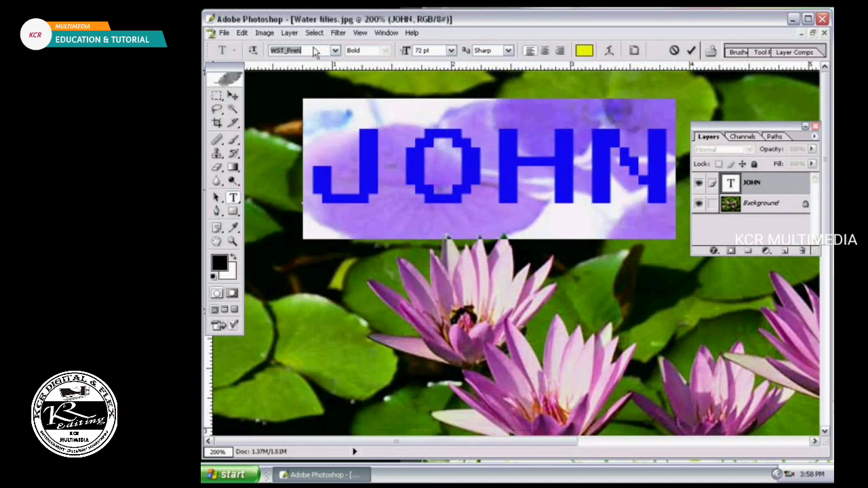
key("Down")
key("Down")
key("Down")
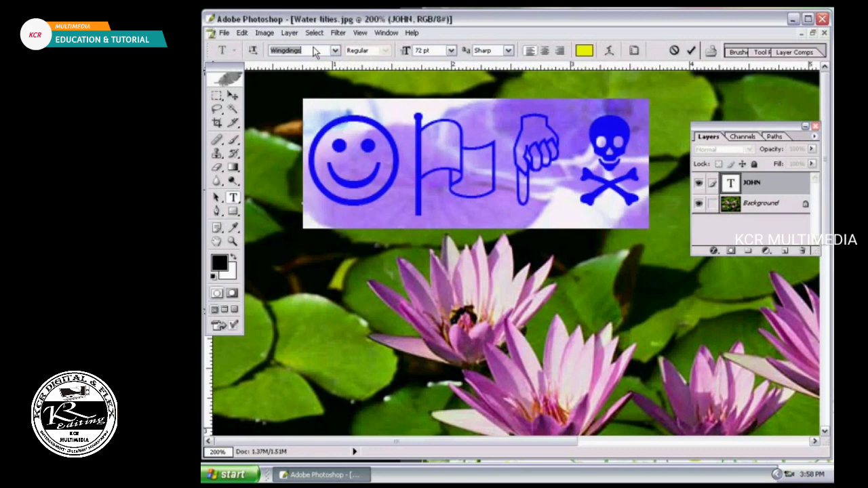
Step: Try Wingdings 2 and Wingdings 3 on JOHN, then set it to Arial and commit
key("Down")
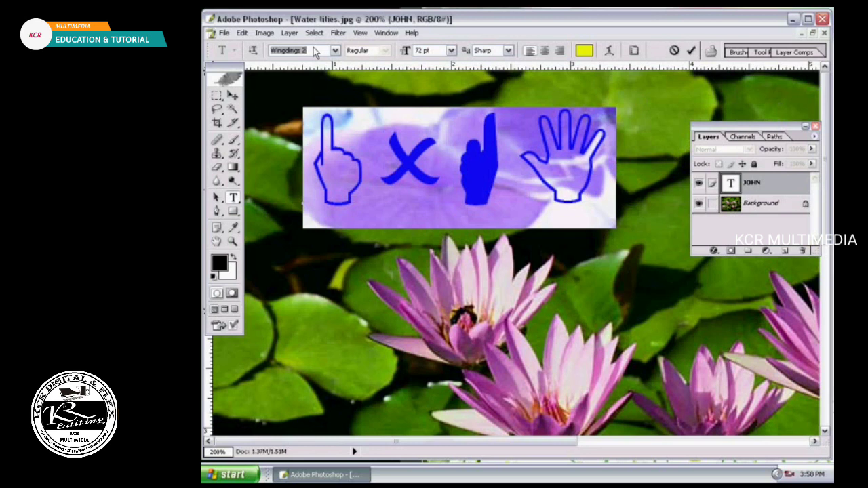
key("Down")
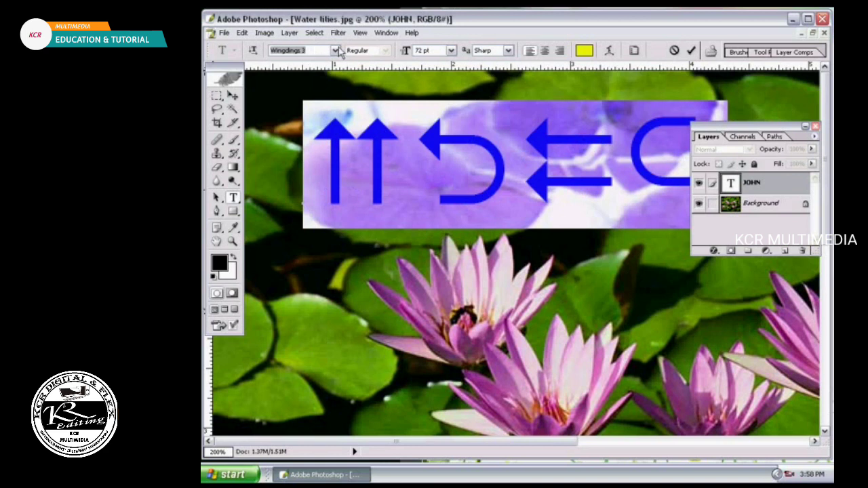
left_click(335, 51)
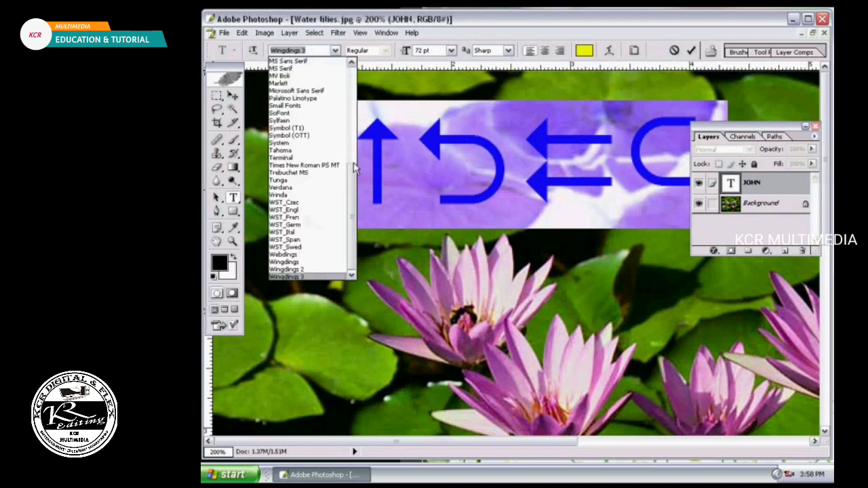
left_click_drag(355, 194, 354, 74)
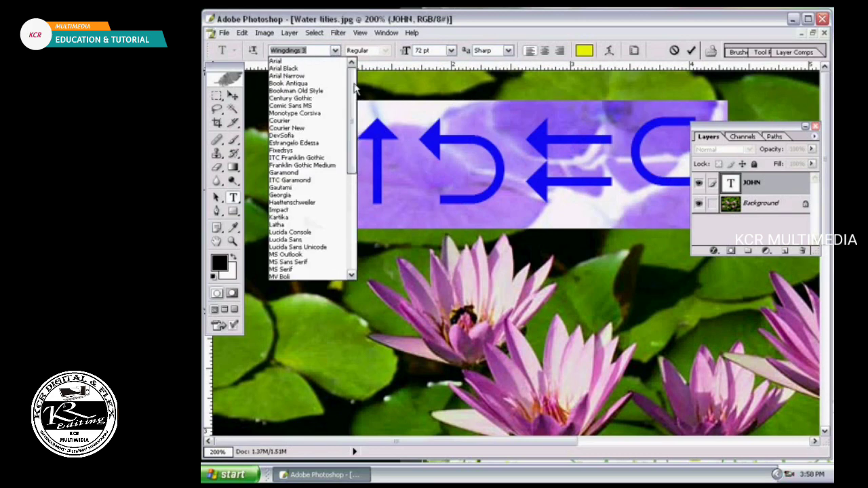
left_click(278, 61)
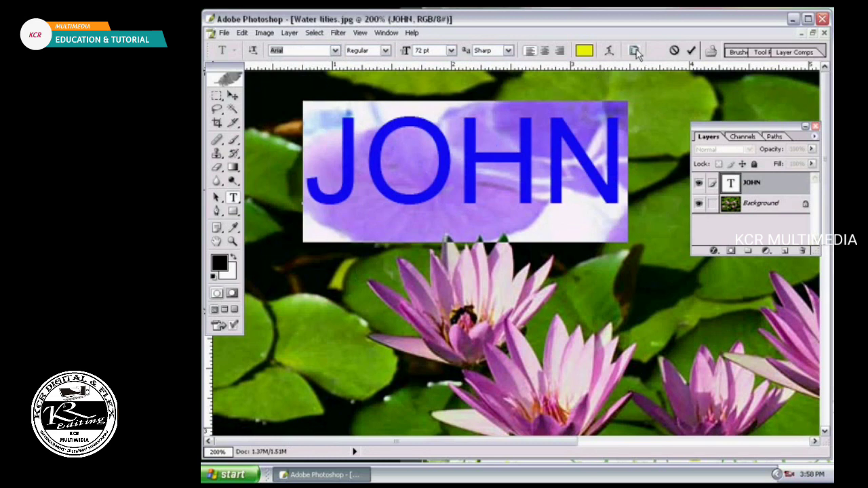
left_click(233, 96)
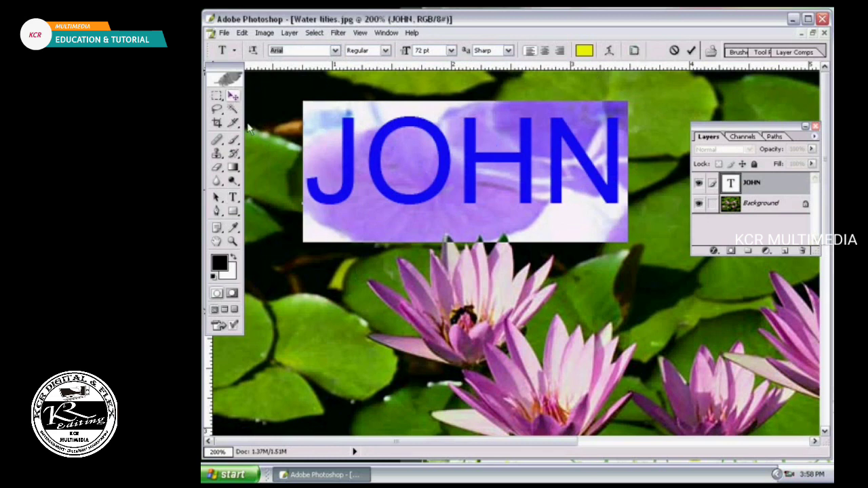
key("t")
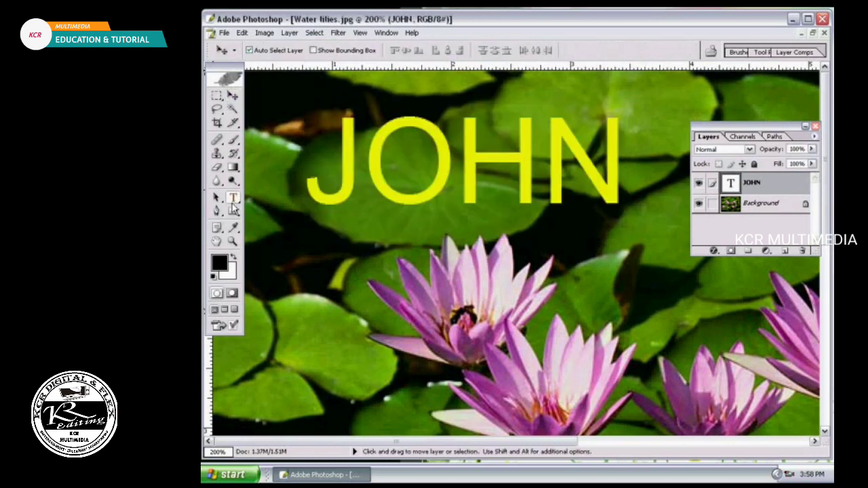
left_click_drag(309, 173, 626, 175)
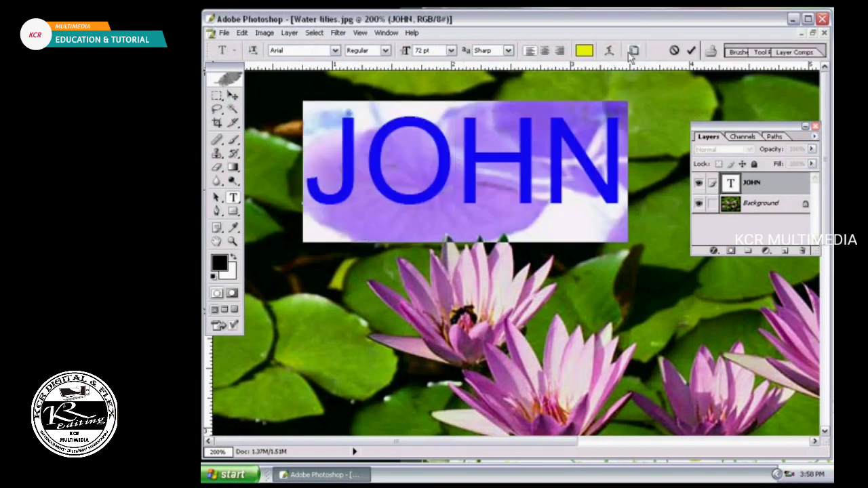
left_click(635, 50)
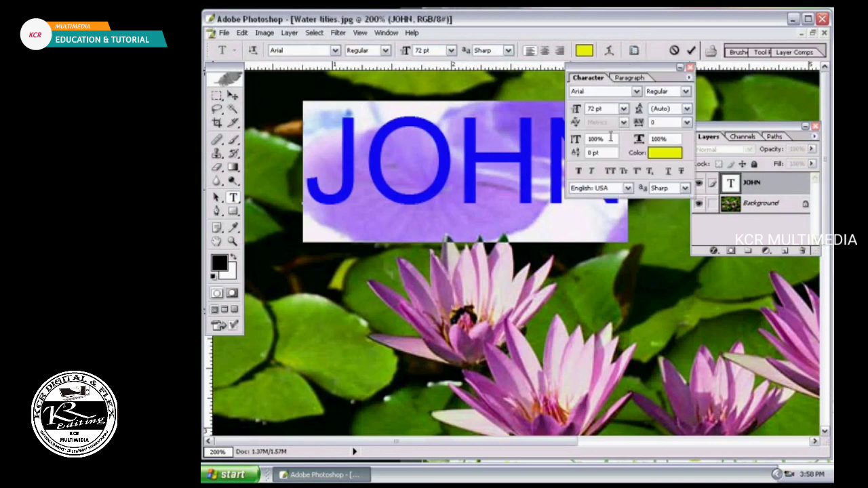
left_click(686, 92)
left_click(686, 95)
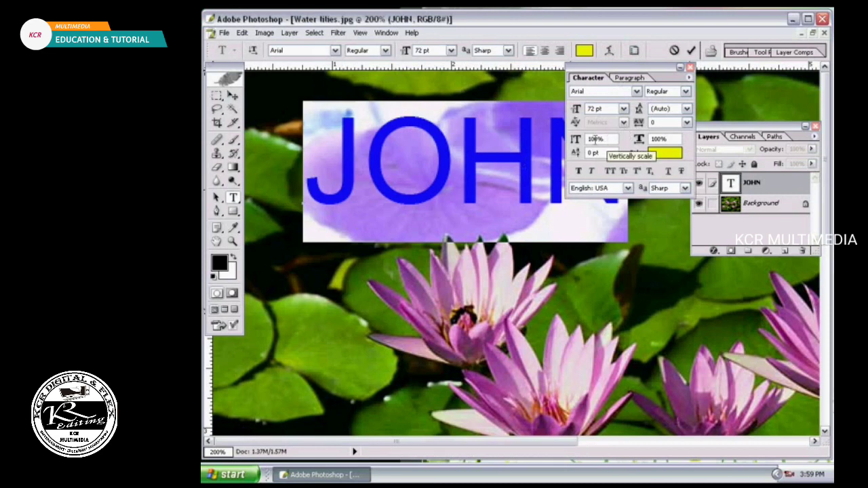
double_click(594, 138)
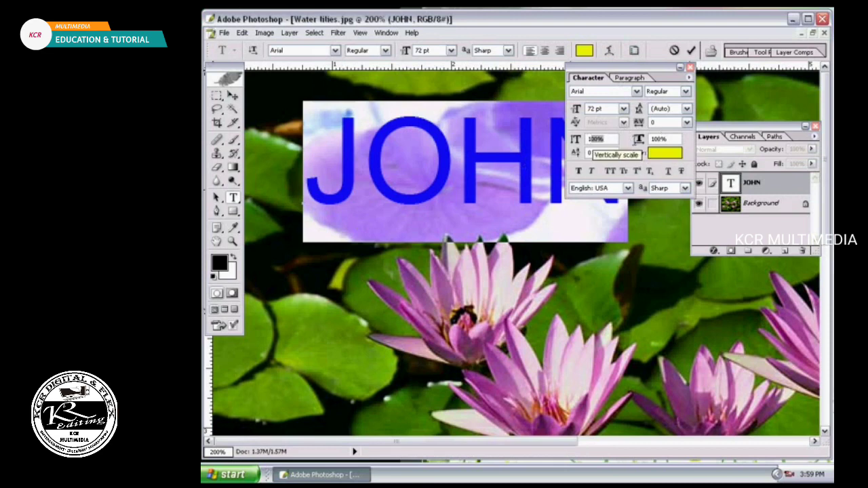
double_click(651, 138)
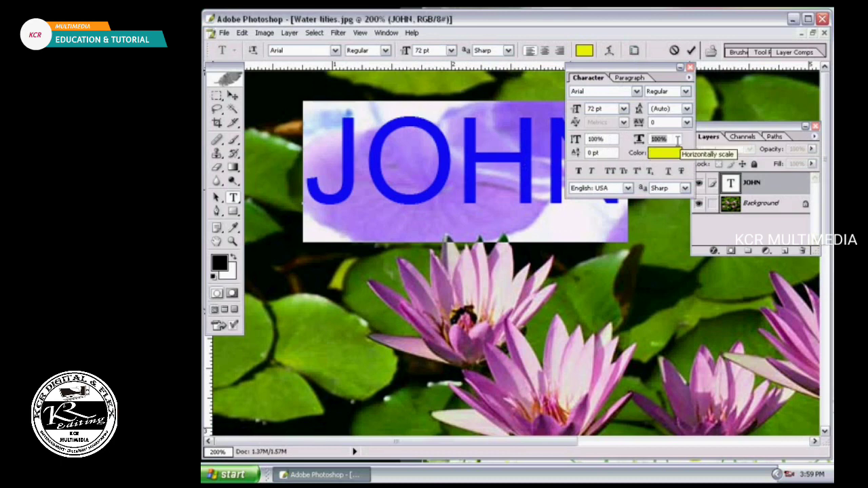
left_click(623, 109)
left_click(624, 111)
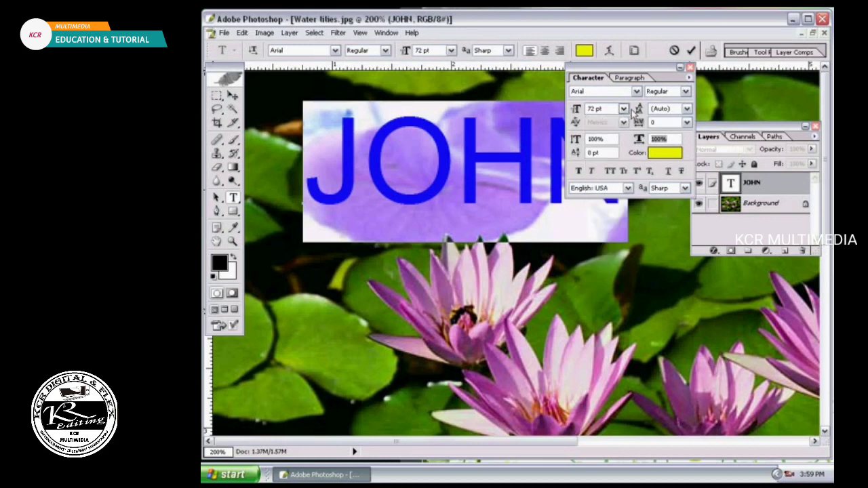
left_click(687, 110)
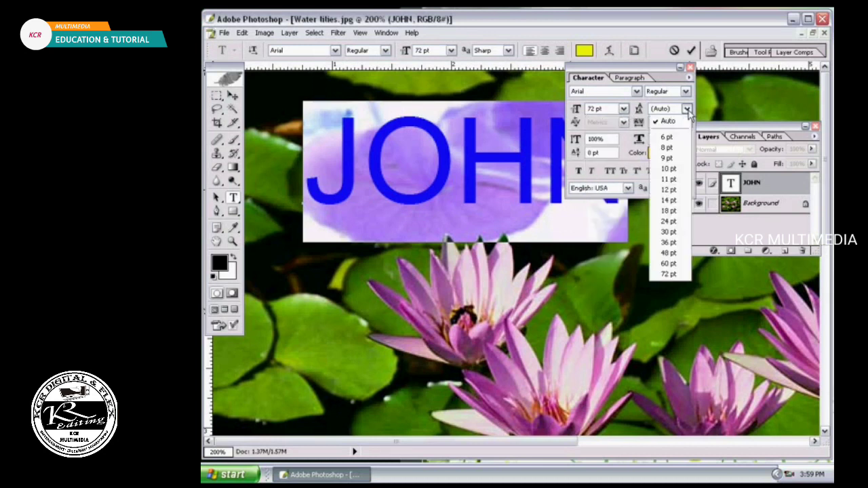
left_click(688, 111)
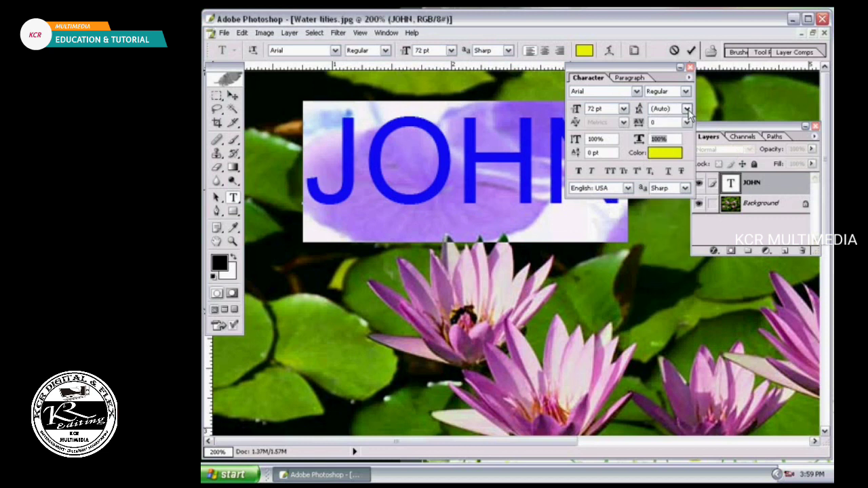
left_click(690, 67)
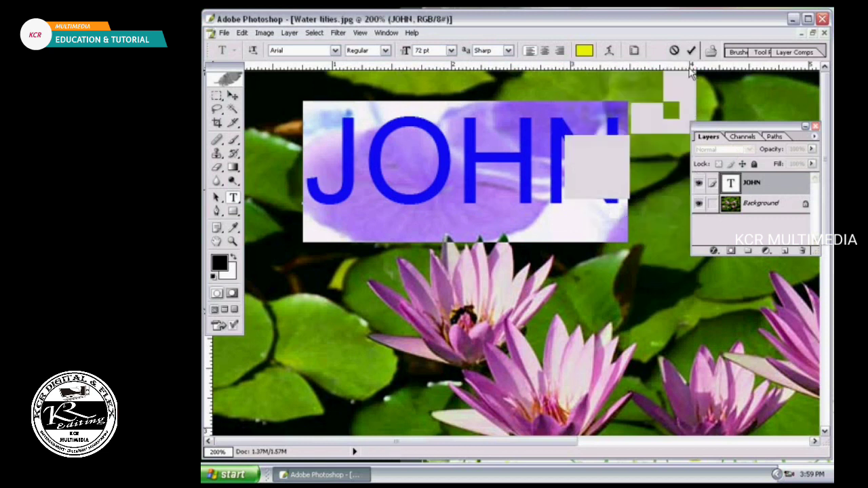
Step: Commit the yellow JOHN text, briefly reopen and close the Character palette, then commit again
left_click(233, 95)
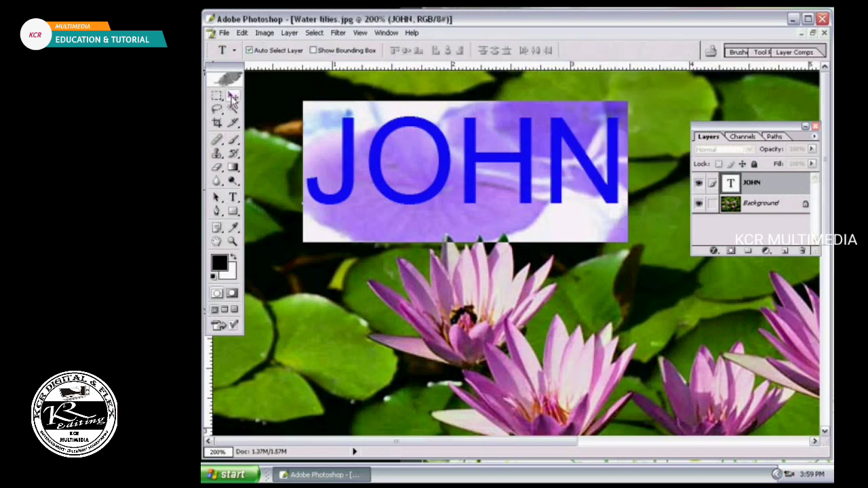
left_click(232, 198)
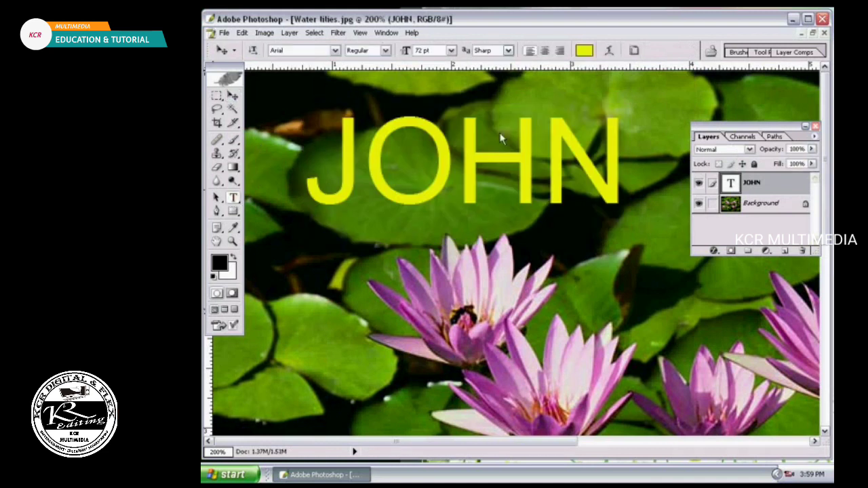
left_click(634, 51)
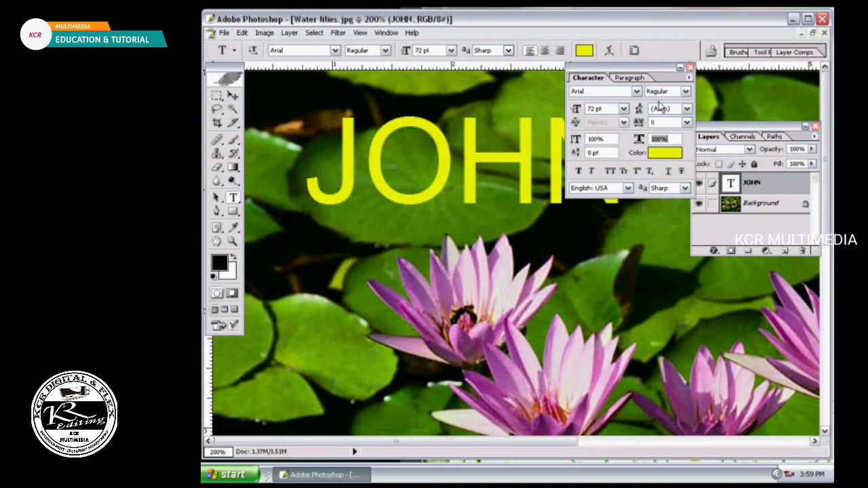
left_click(689, 68)
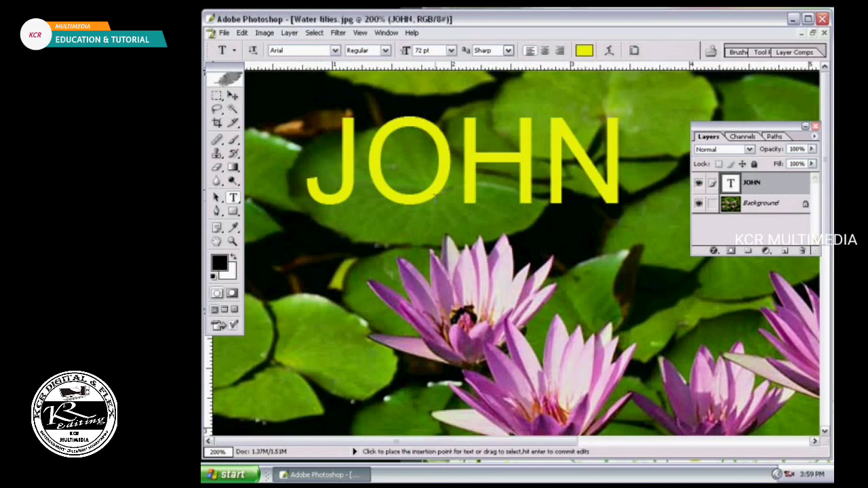
left_click(233, 95)
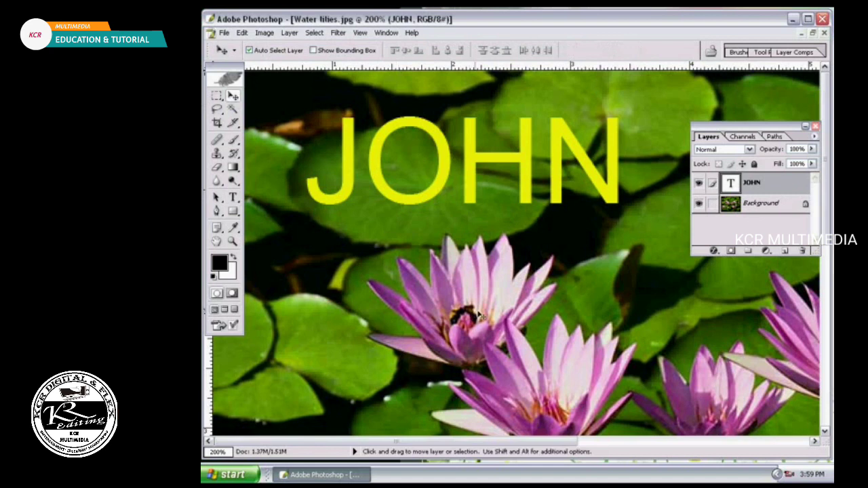